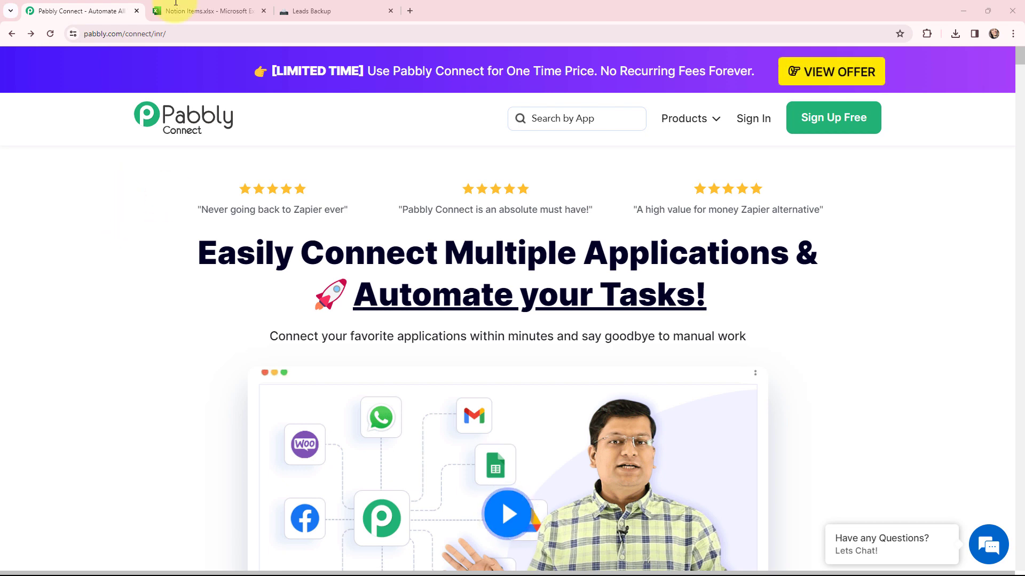
# Examine the lead rows in the Notion Items Excel workbook and the matching Leads Backup database in Notion
pyautogui.hotkey('ctrl', 'Tab')
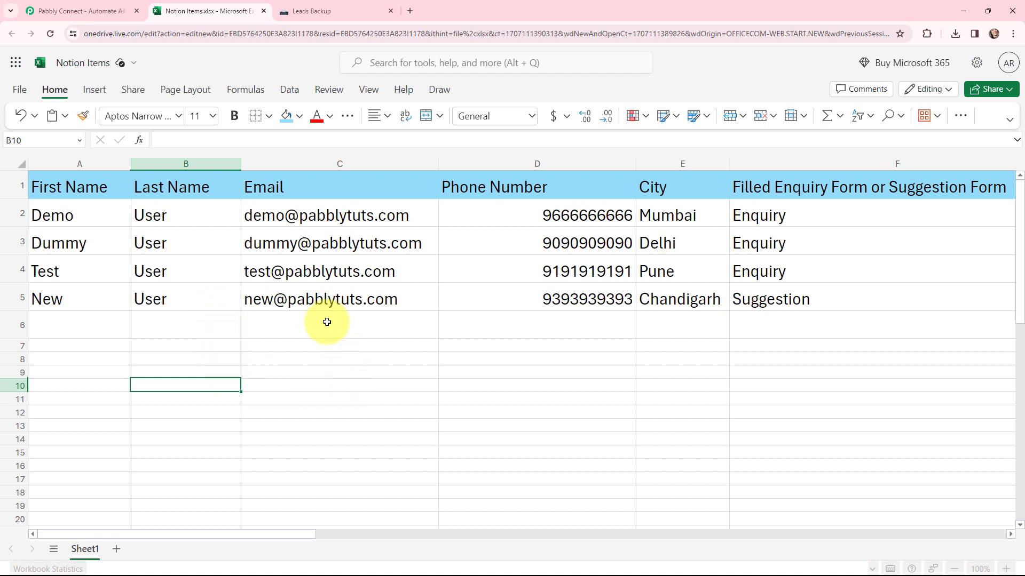
pyautogui.click(322, 11)
pyautogui.hotkey('ctrl', 'shift', 'Tab')
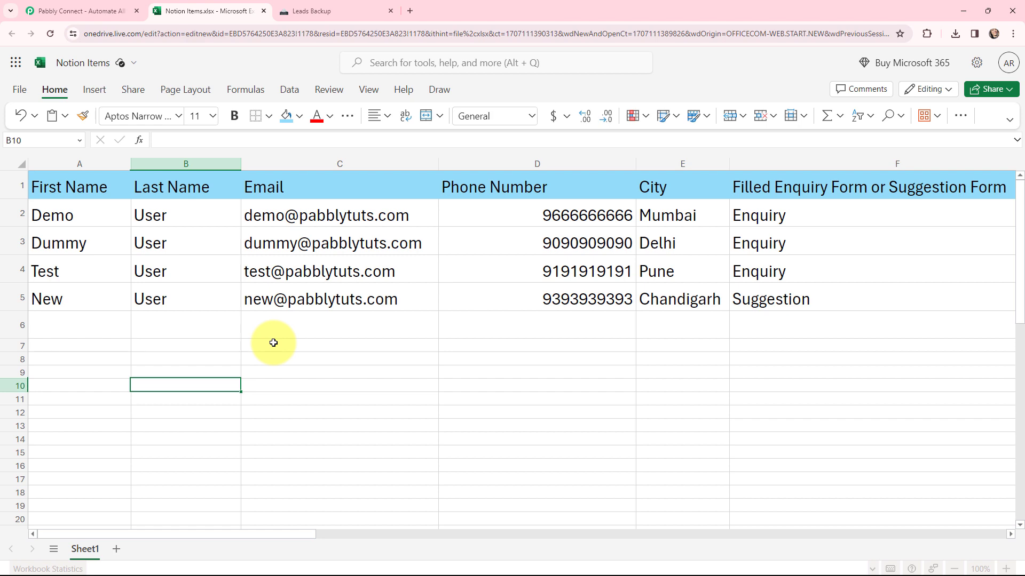
pyautogui.hotkey('ctrl', 'Tab')
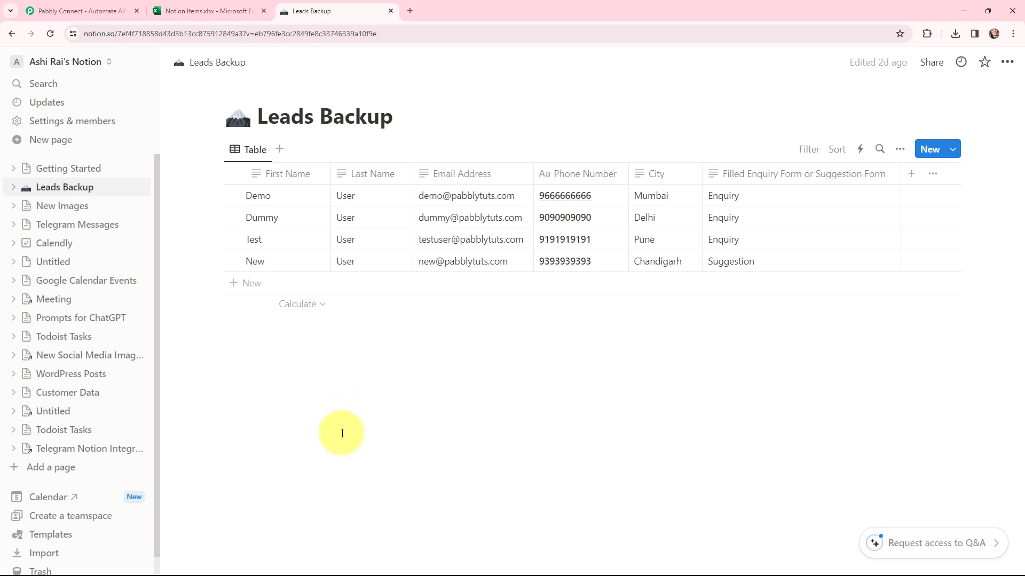
# Switch back to the Pabbly site, sign in and open the Pabbly Connect dashboard
pyautogui.click(104, 9)
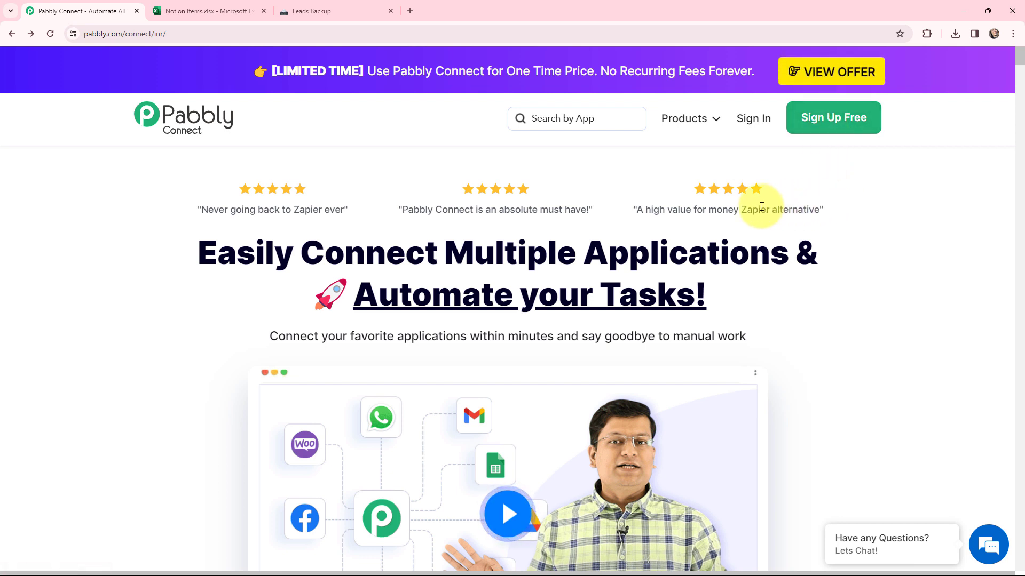
pyautogui.click(754, 119)
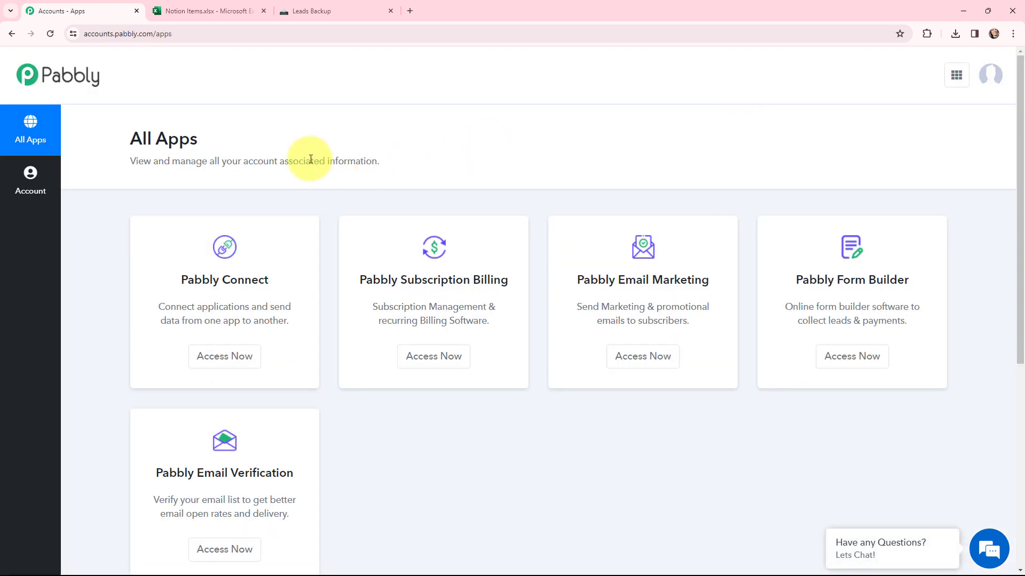
pyautogui.click(228, 356)
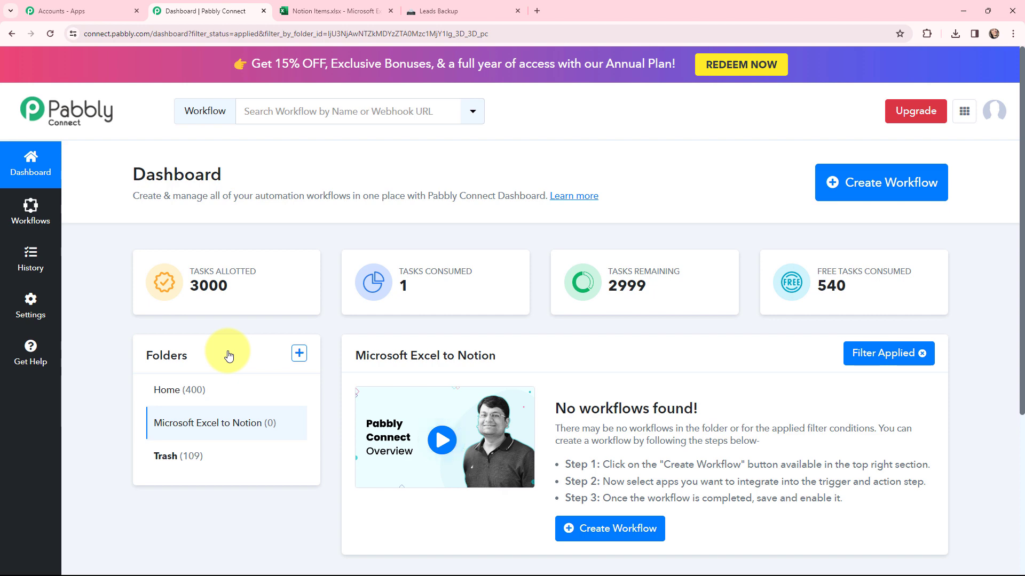
# Create a workflow named "Add Microsoft Excel Data in Notion Database" in the Microsoft Excel to Notion folder
pyautogui.click(848, 193)
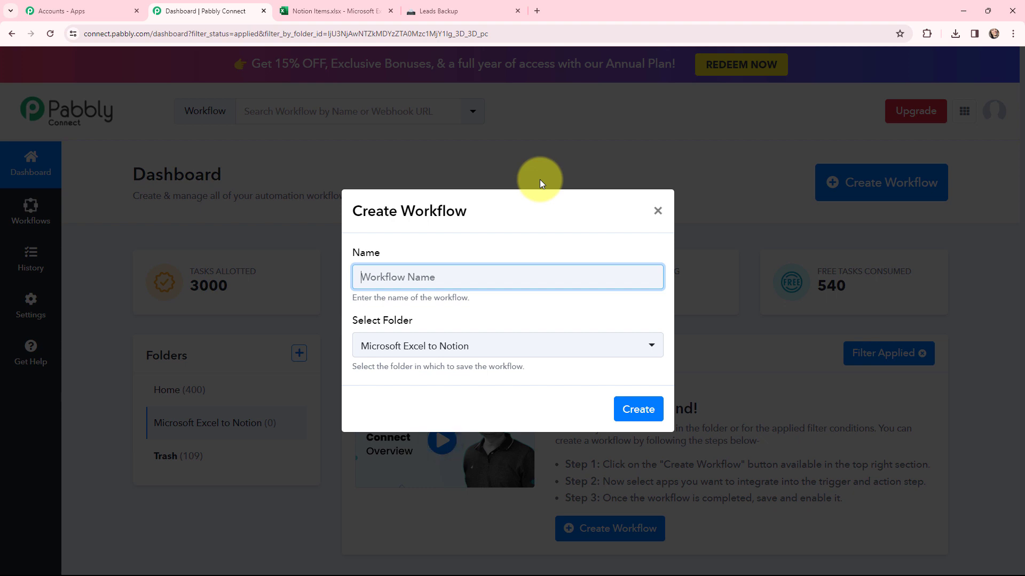
pyautogui.write('Add Microsoft Excel Data in Notion Database')
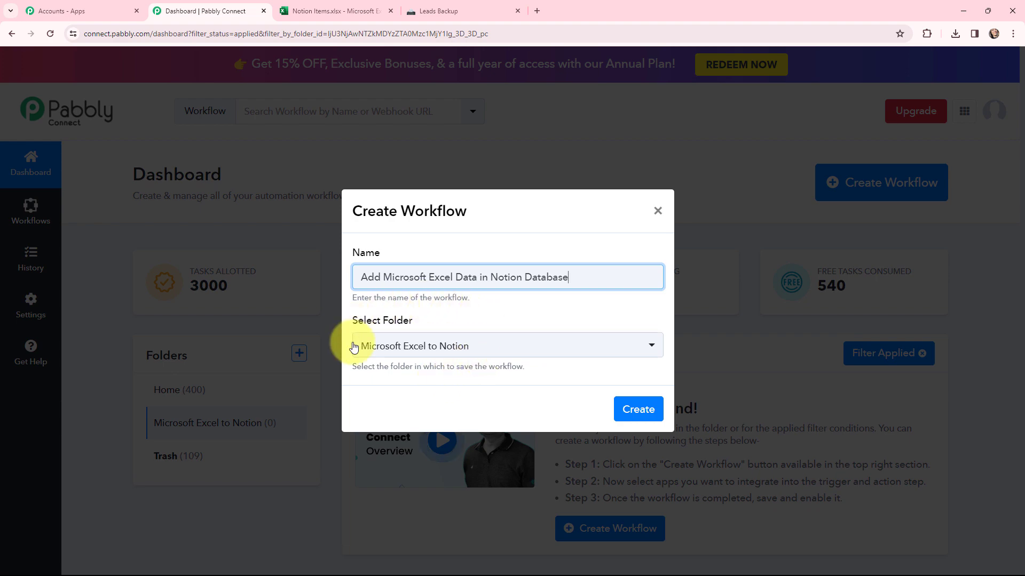
pyautogui.click(628, 409)
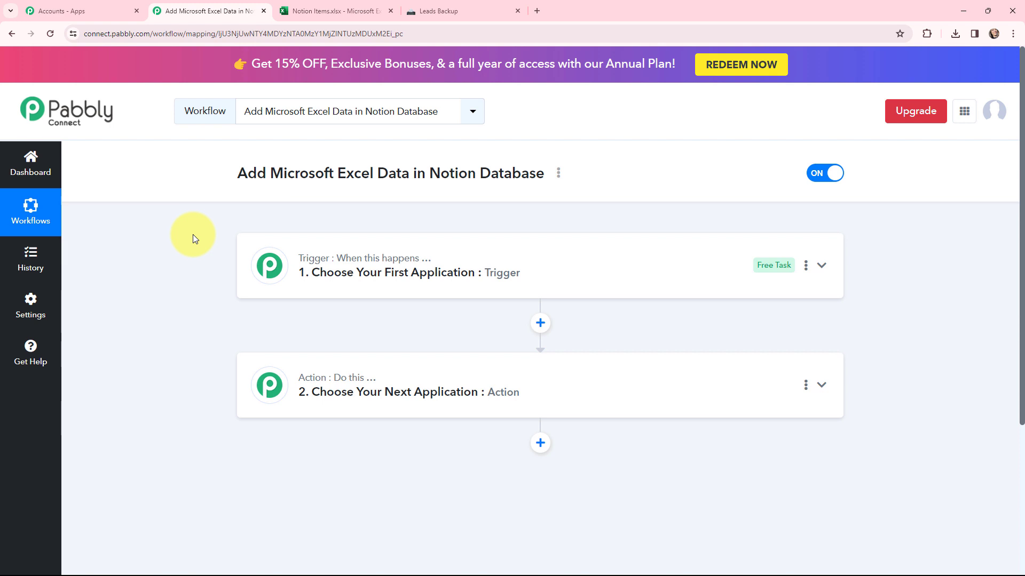
# Review the source worksheet in Excel and the target Leads Backup database in Notion, then return to the workflow
pyautogui.moveTo(352, 262)
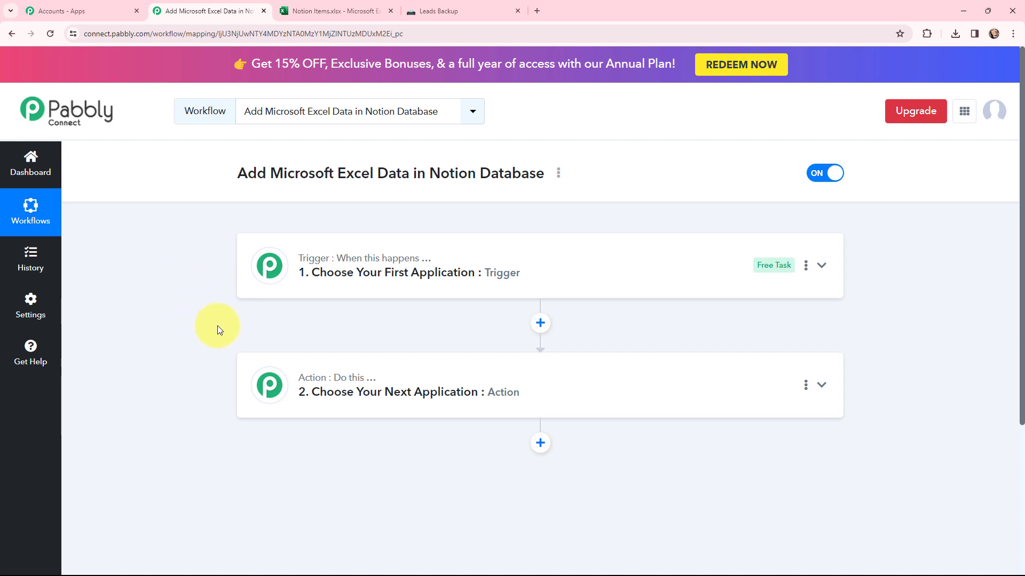
pyautogui.moveTo(320, 377)
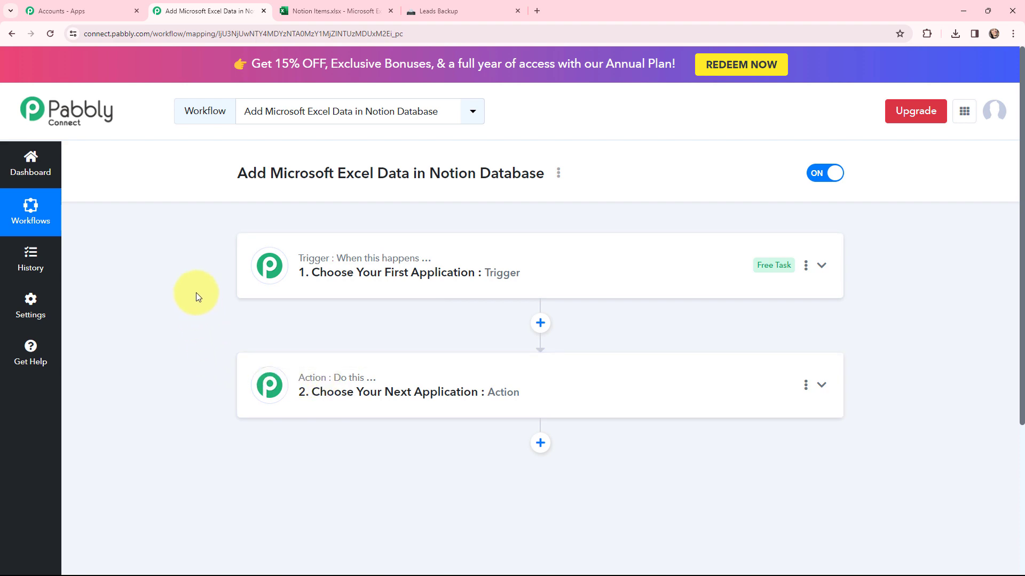
pyautogui.click(333, 11)
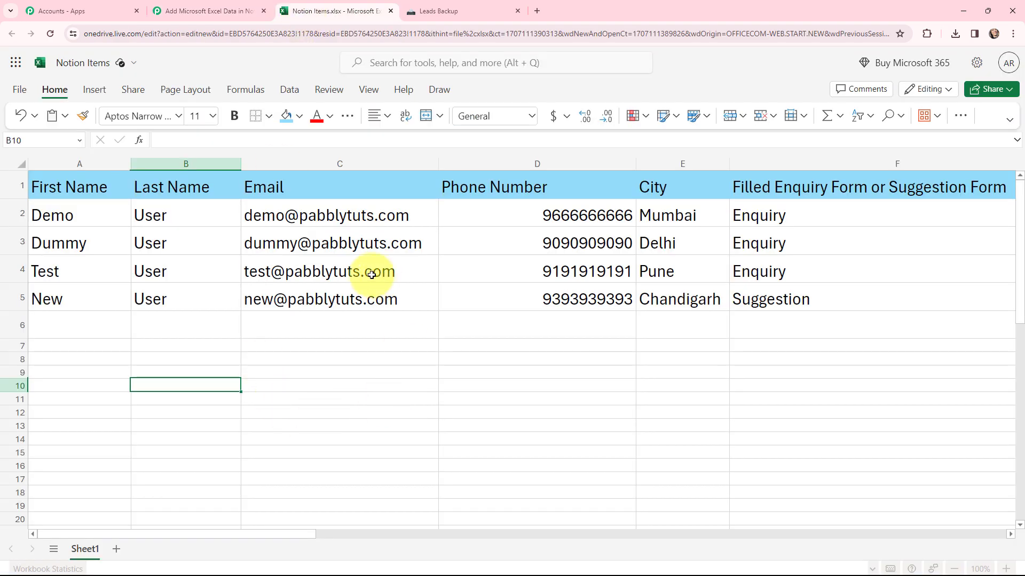
pyautogui.click(438, 10)
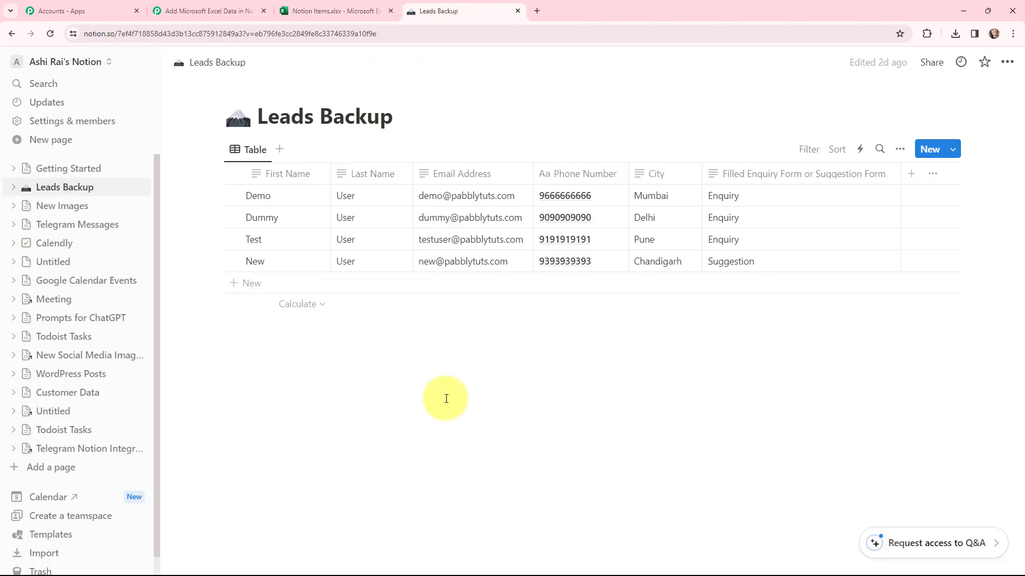
pyautogui.click(197, 6)
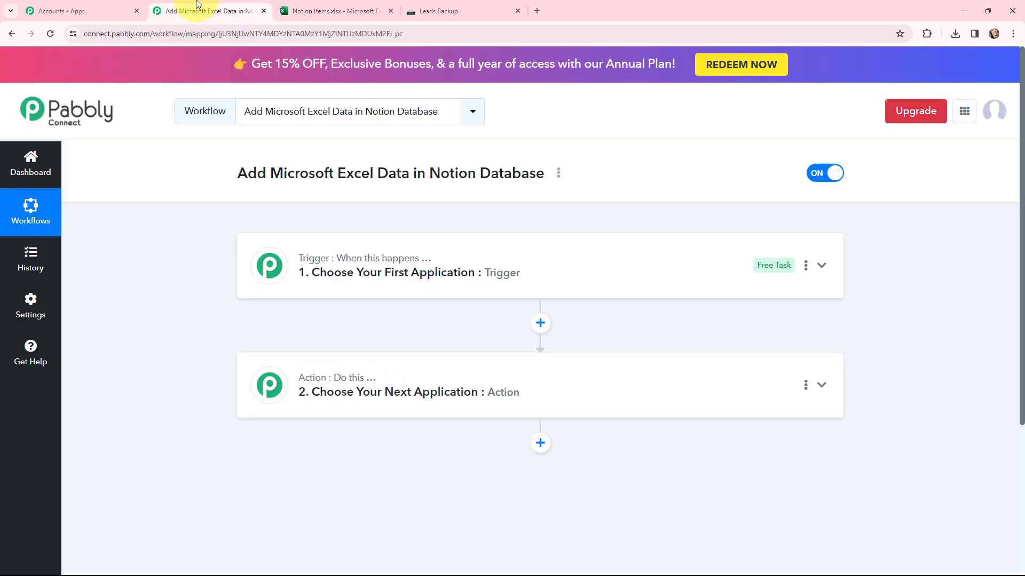
# Set the workflow's trigger to Microsoft Excel with the New Row in Worksheet event and collapse the trigger
pyautogui.click(270, 267)
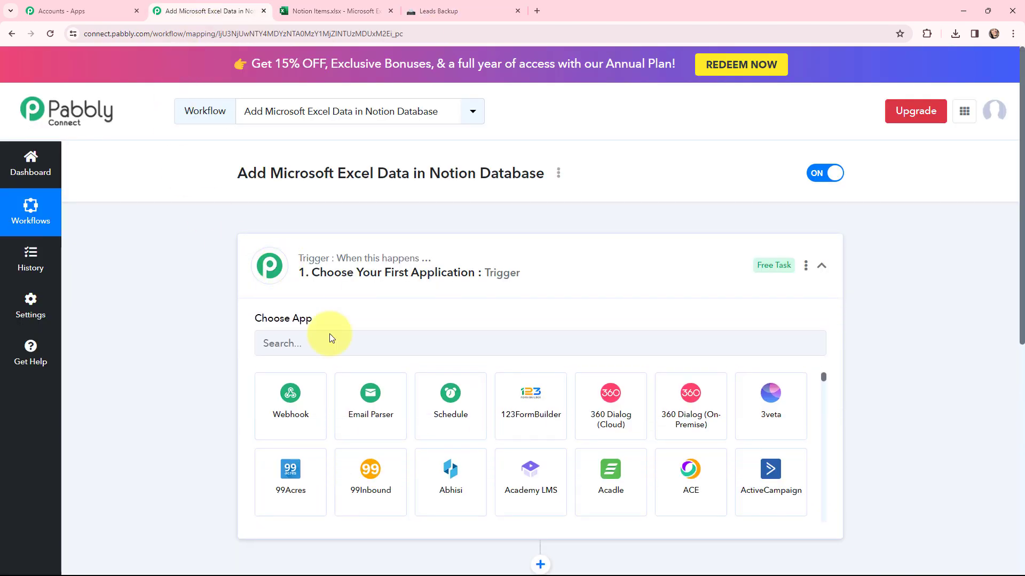
pyautogui.click(336, 341)
pyautogui.write('micr')
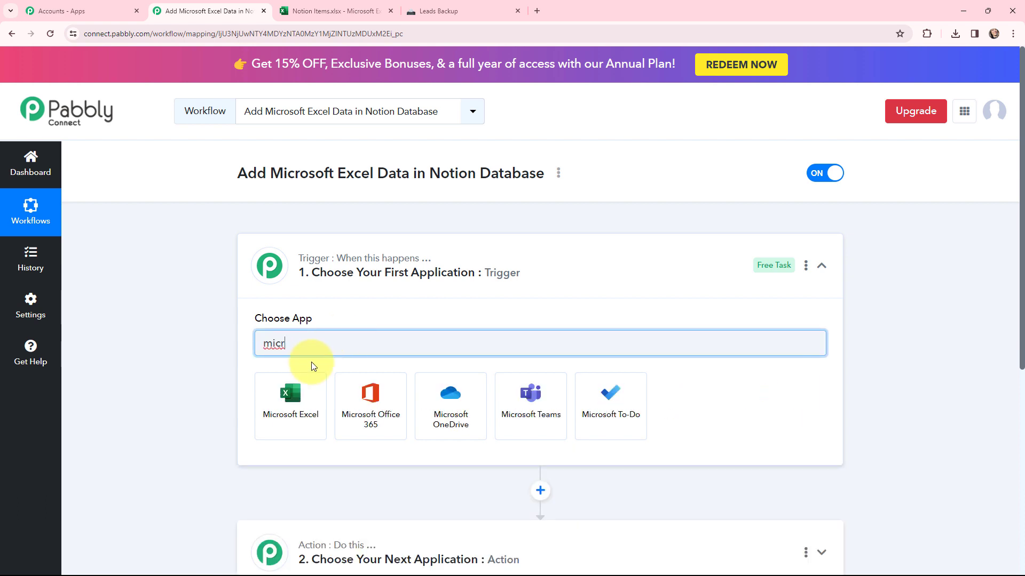
pyautogui.click(295, 393)
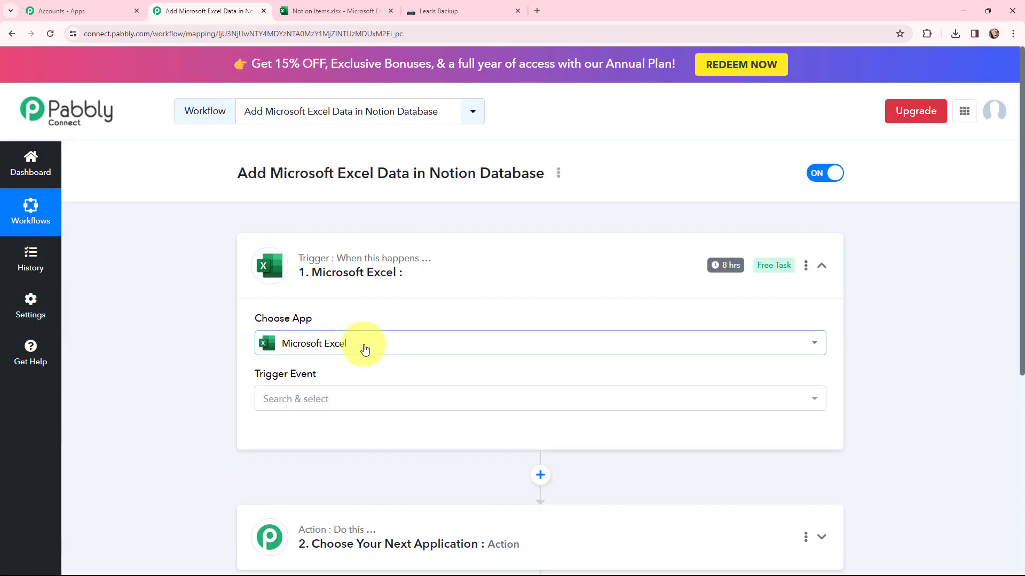
pyautogui.click(280, 399)
pyautogui.scroll(-1, 334, 484)
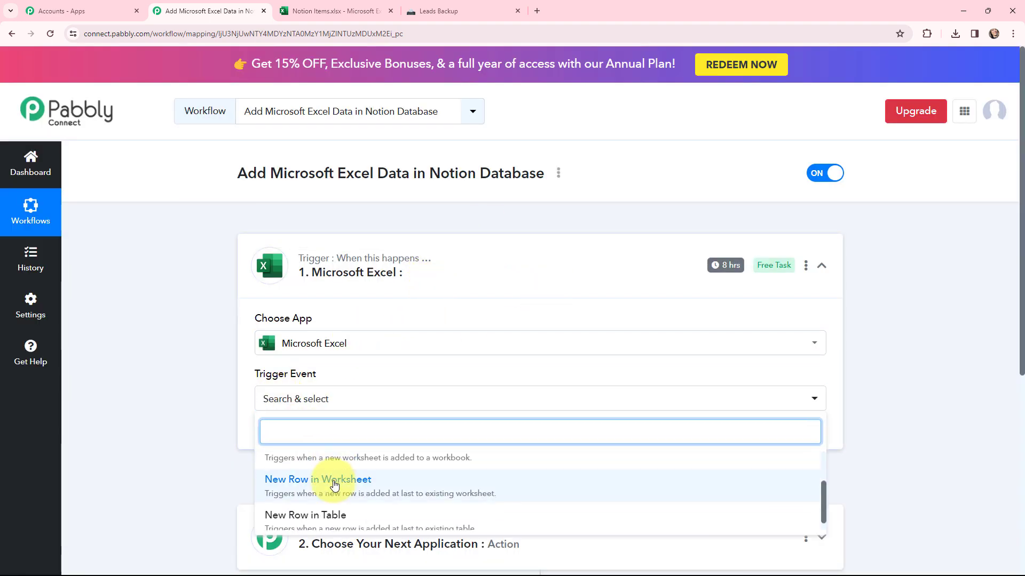
pyautogui.click(334, 485)
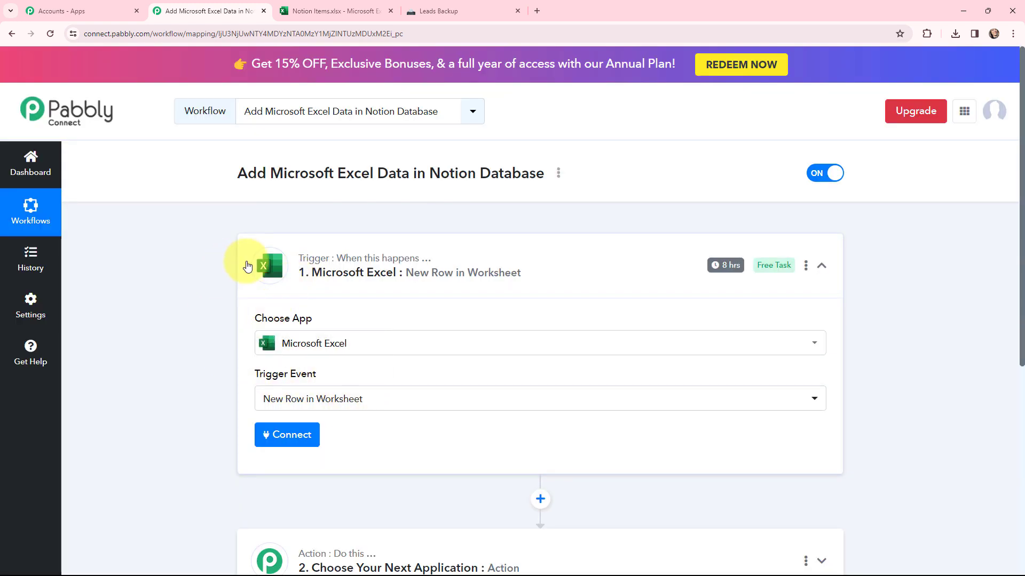
pyautogui.click(248, 266)
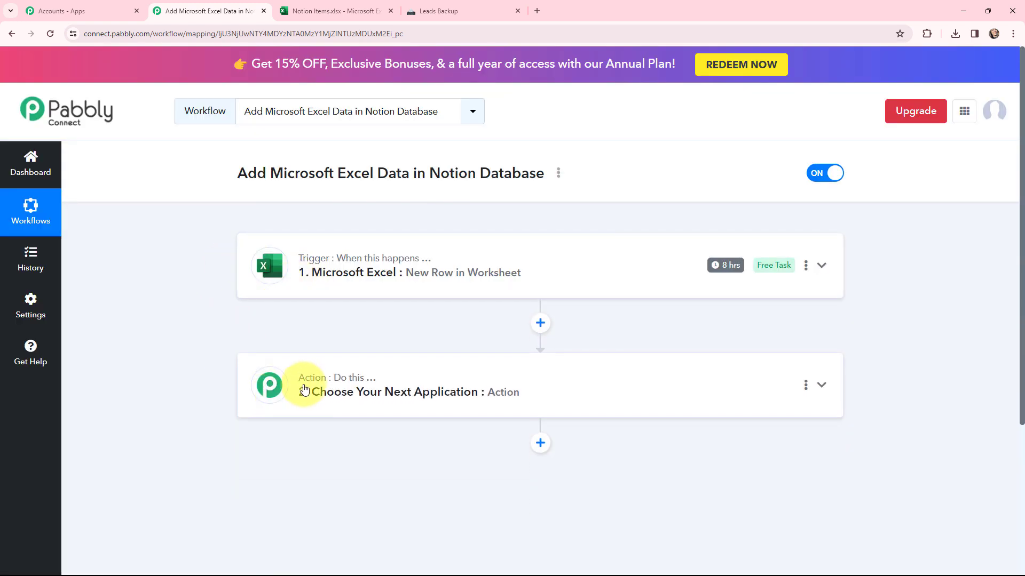
# Set the workflow's action application to Notion with the Create Database Item event
pyautogui.click(318, 384)
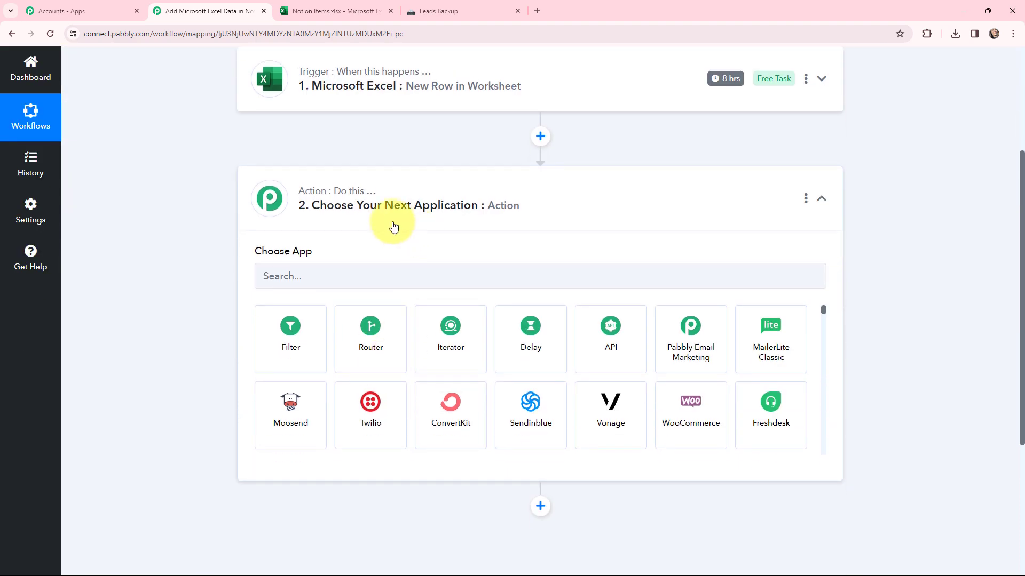
pyautogui.click(375, 276)
pyautogui.write('n')
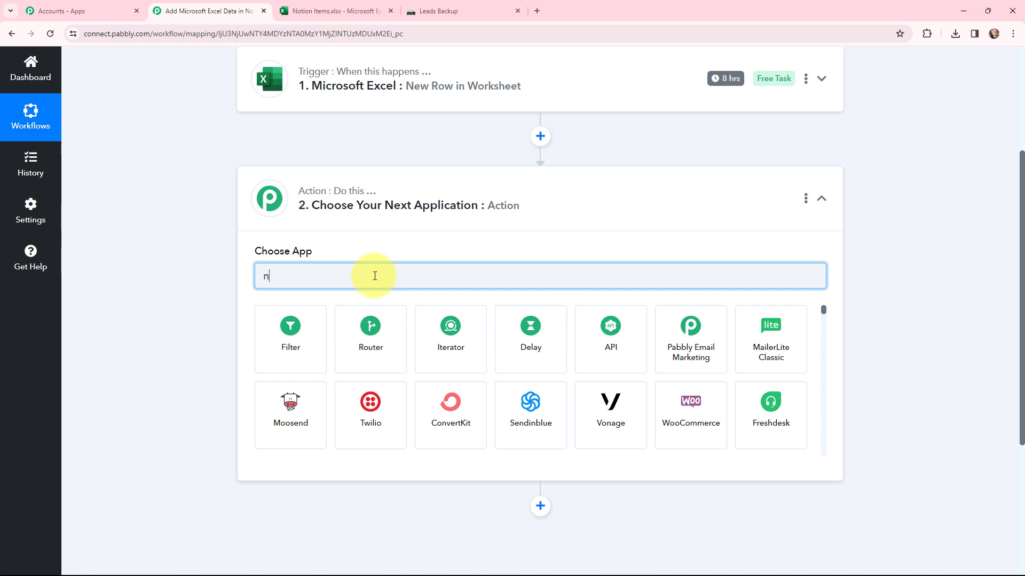
pyautogui.write('otion')
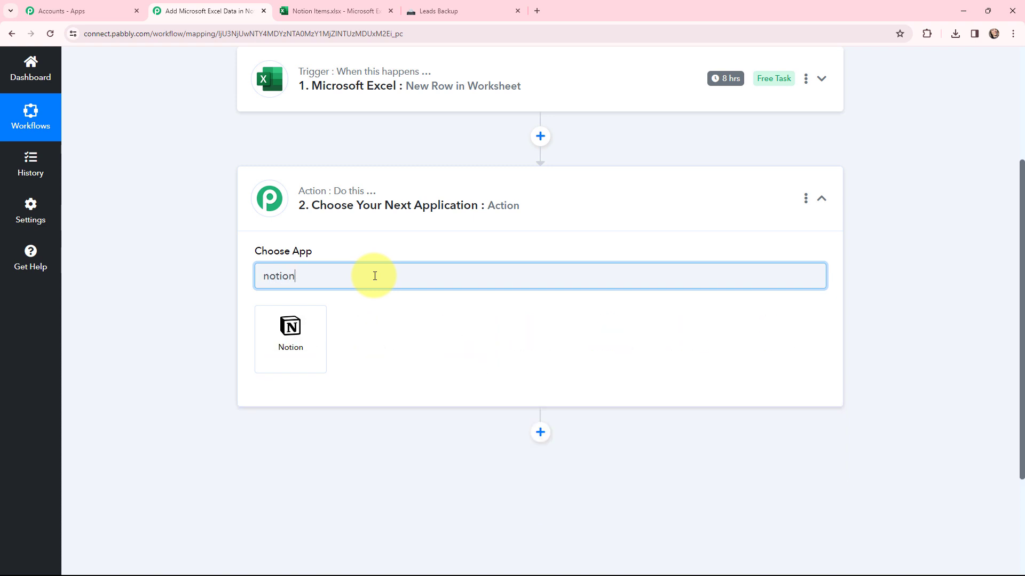
pyautogui.click(304, 317)
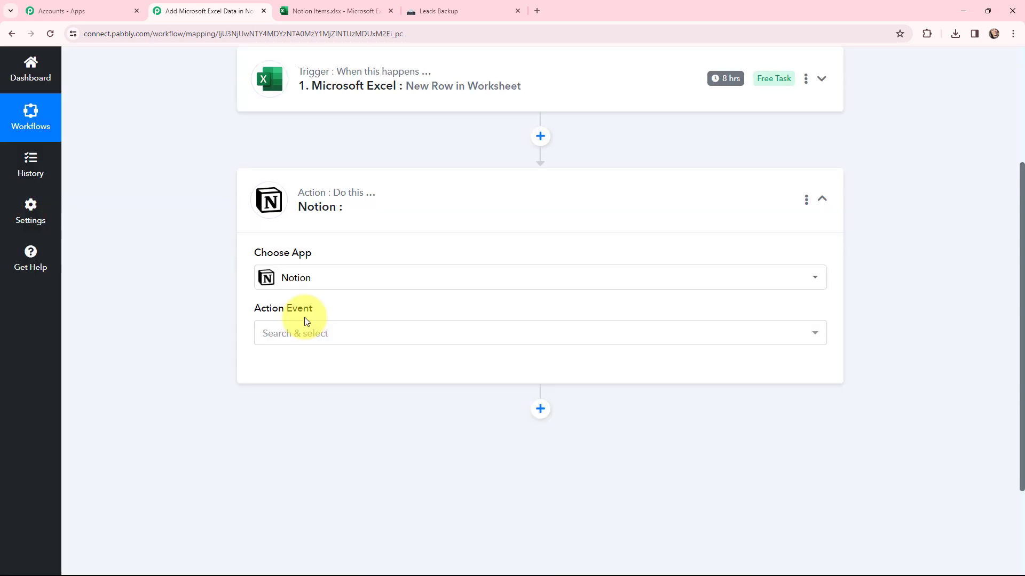
pyautogui.click(297, 335)
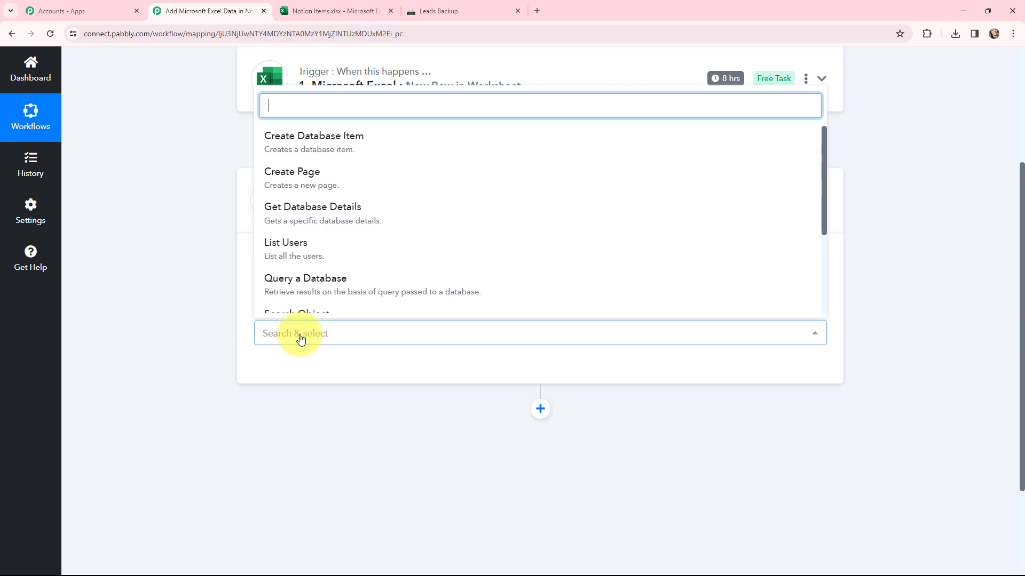
pyautogui.click(276, 152)
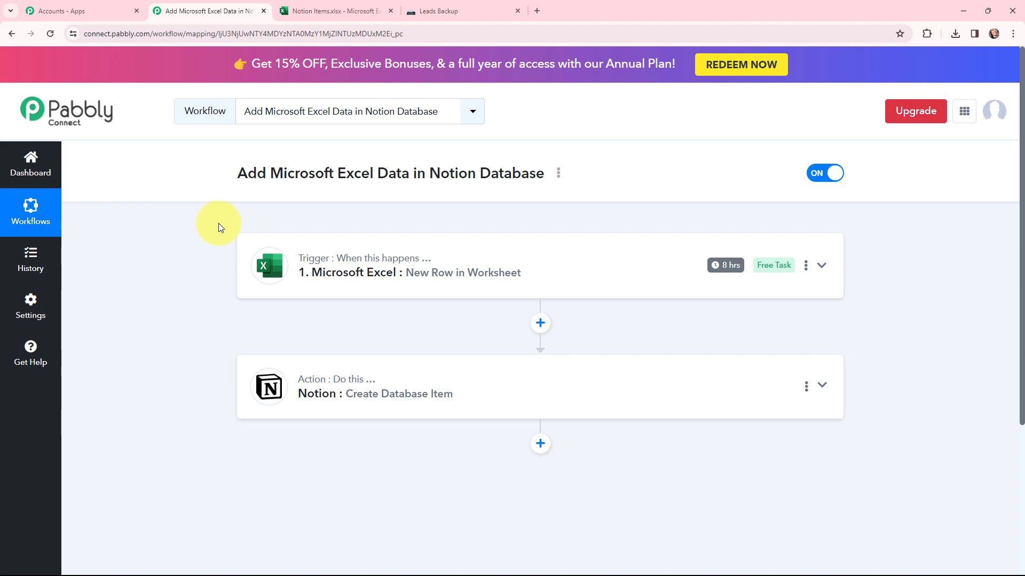
# Check the Notion Items worksheet's columns against the Leads Backup table in Notion and go back to the workflow
pyautogui.click(331, 9)
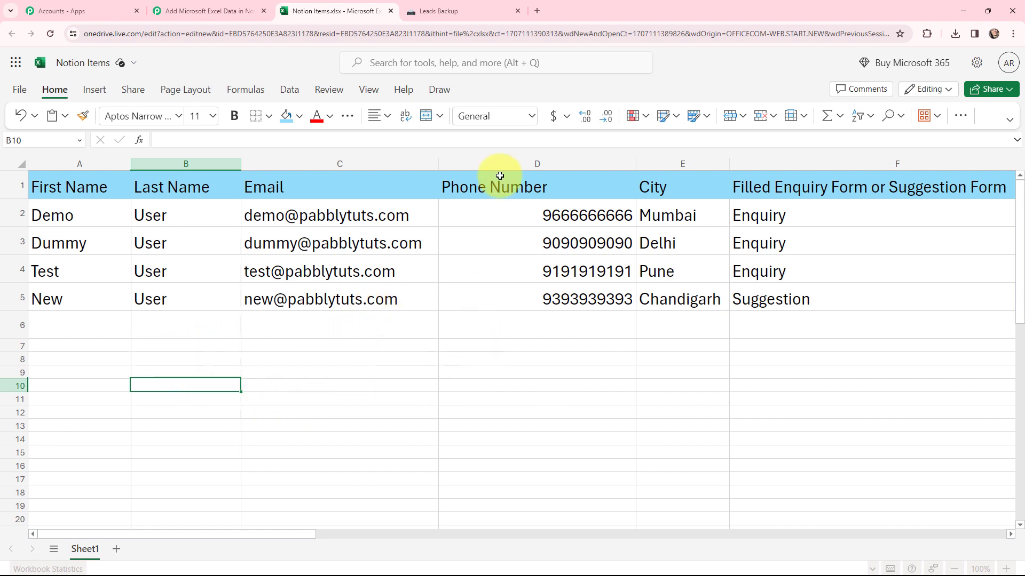
pyautogui.click(435, 11)
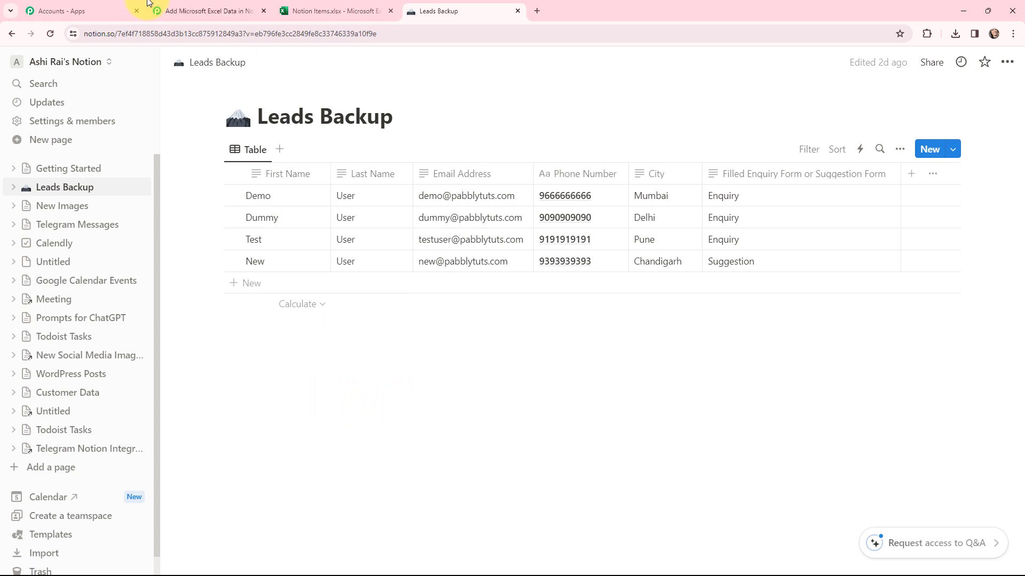
pyautogui.click(184, 7)
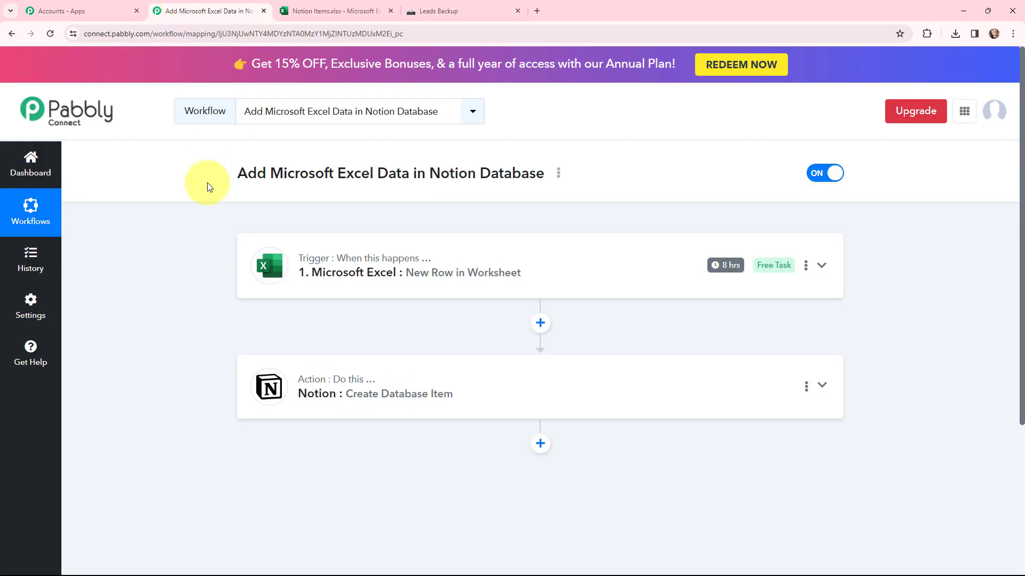
# Connect the Excel trigger to a Microsoft account through a new connection, accepting the access permissions requested for Pabbly Connect
pyautogui.click(263, 255)
pyautogui.scroll(-1, 263, 253)
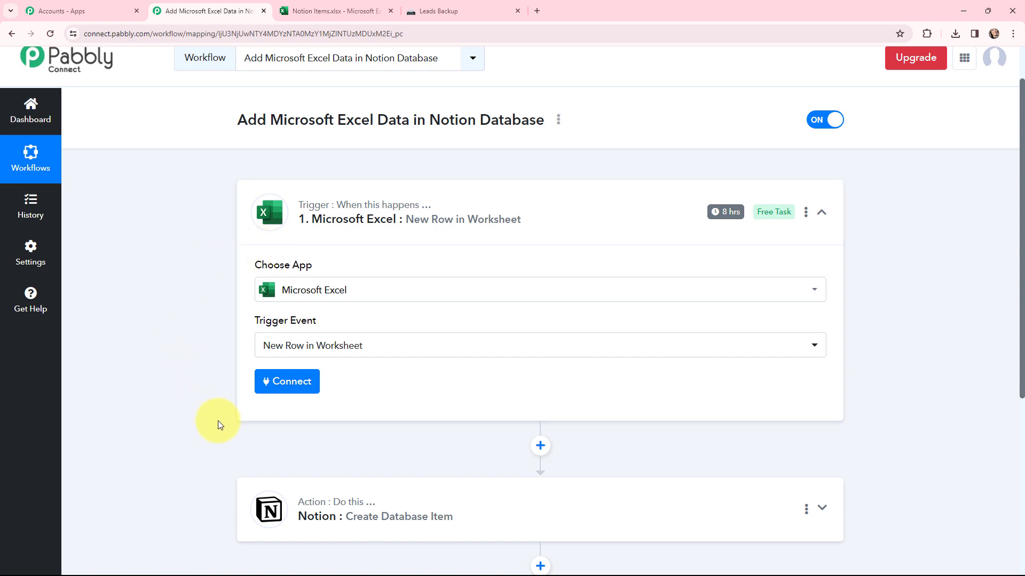
pyautogui.click(285, 385)
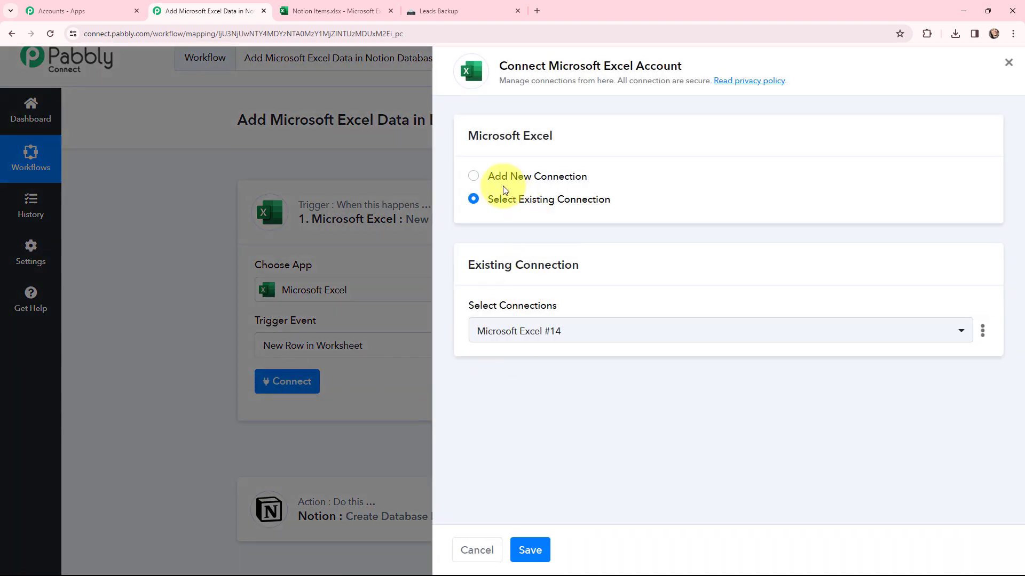
pyautogui.click(473, 176)
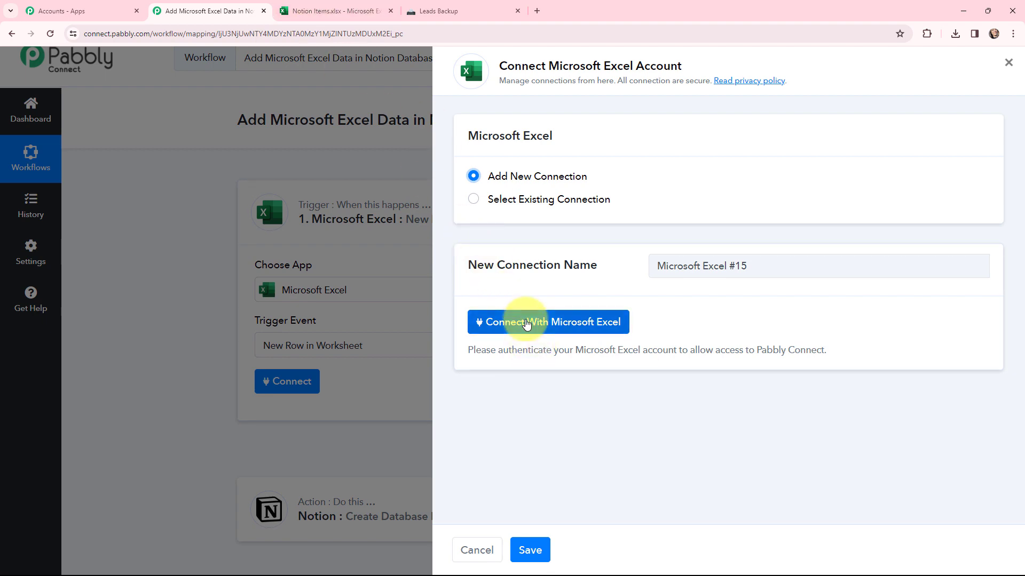
pyautogui.click(525, 322)
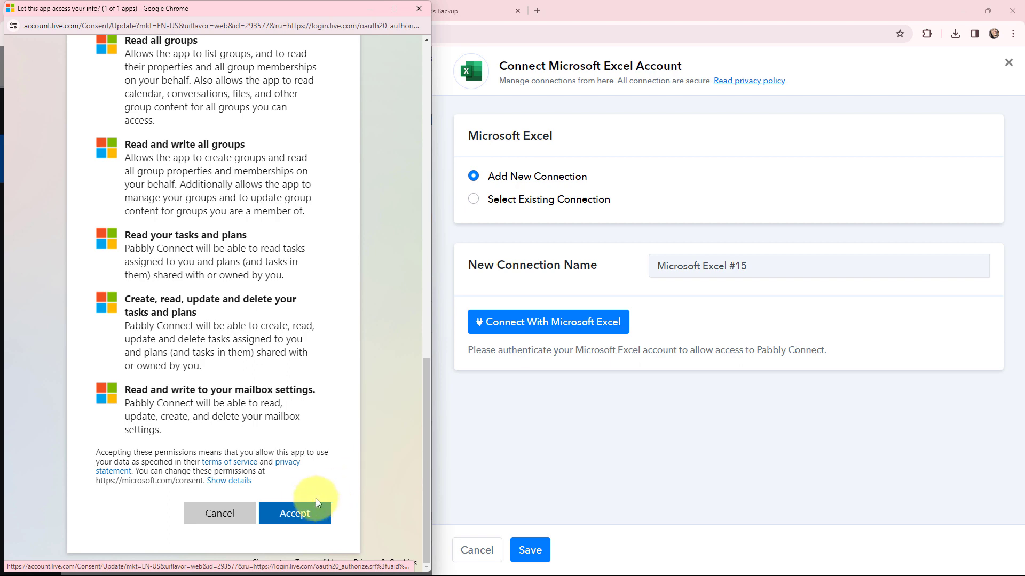
pyautogui.click(296, 513)
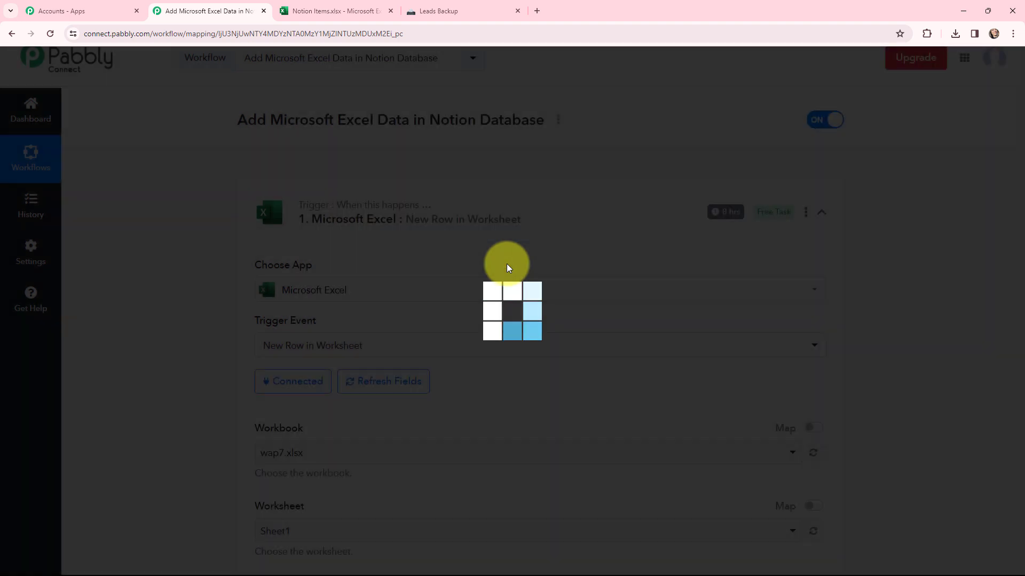
pyautogui.scroll(-1, 502, 229)
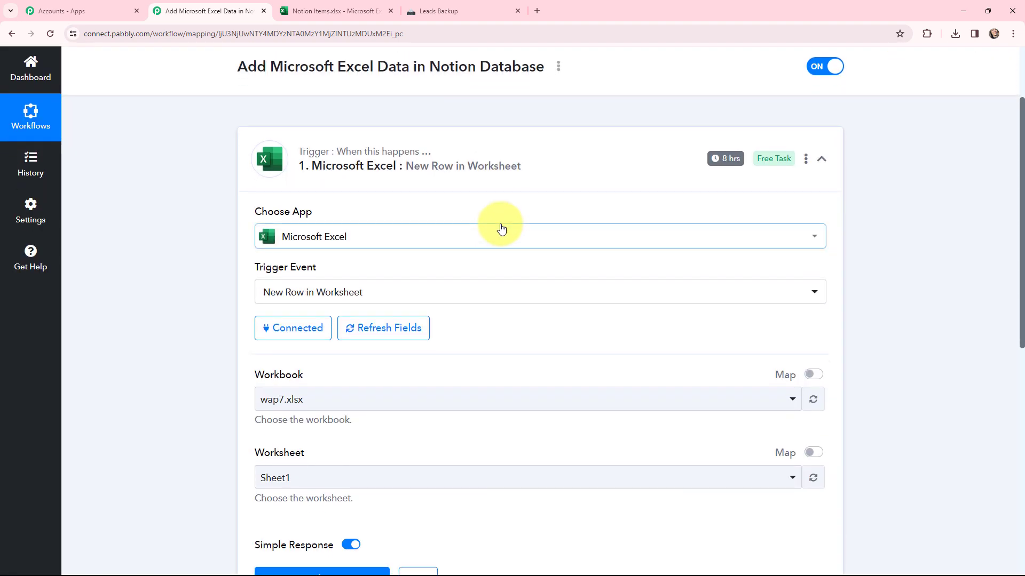
# Set the Excel trigger's workbook to Notion Items.xlsx and check how often the trigger looks for new data
pyautogui.scroll(-1, 501, 228)
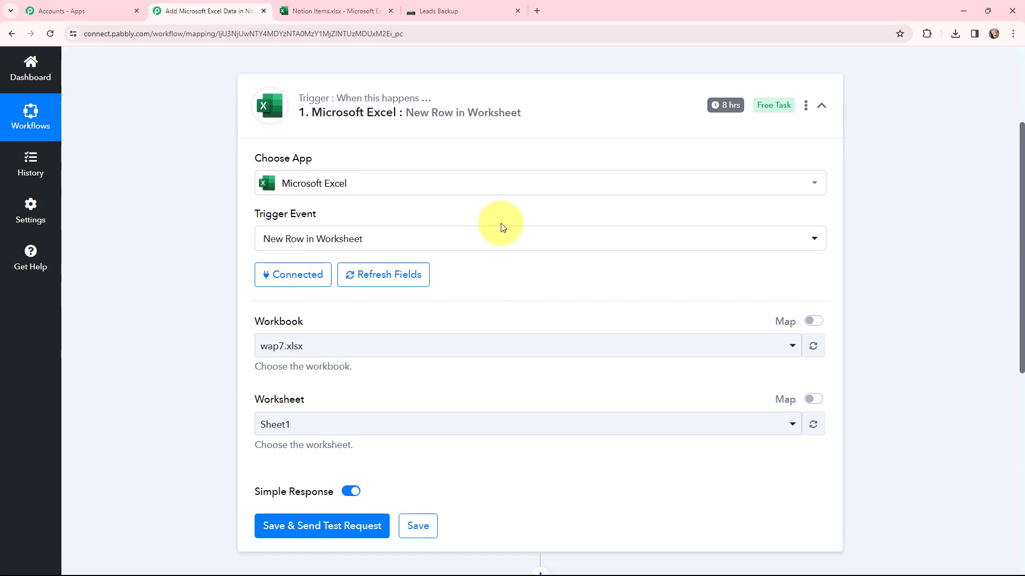
pyautogui.click(331, 4)
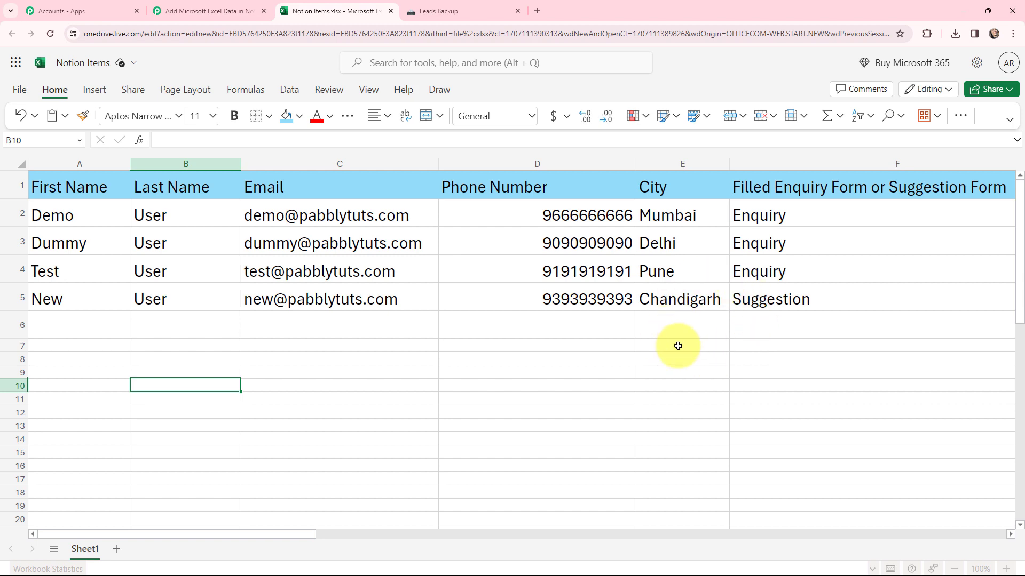
pyautogui.click(451, 11)
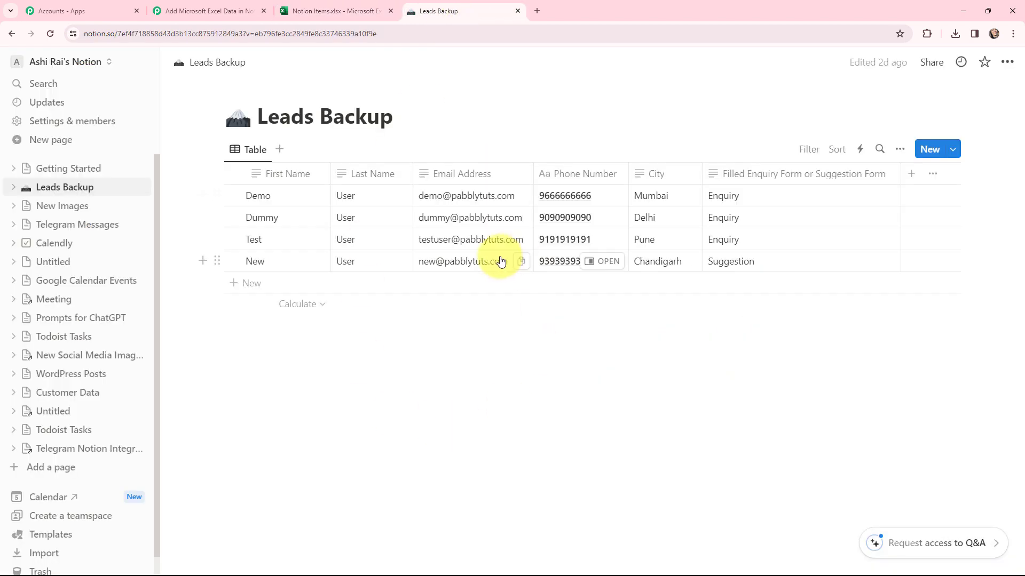
pyautogui.click(202, 6)
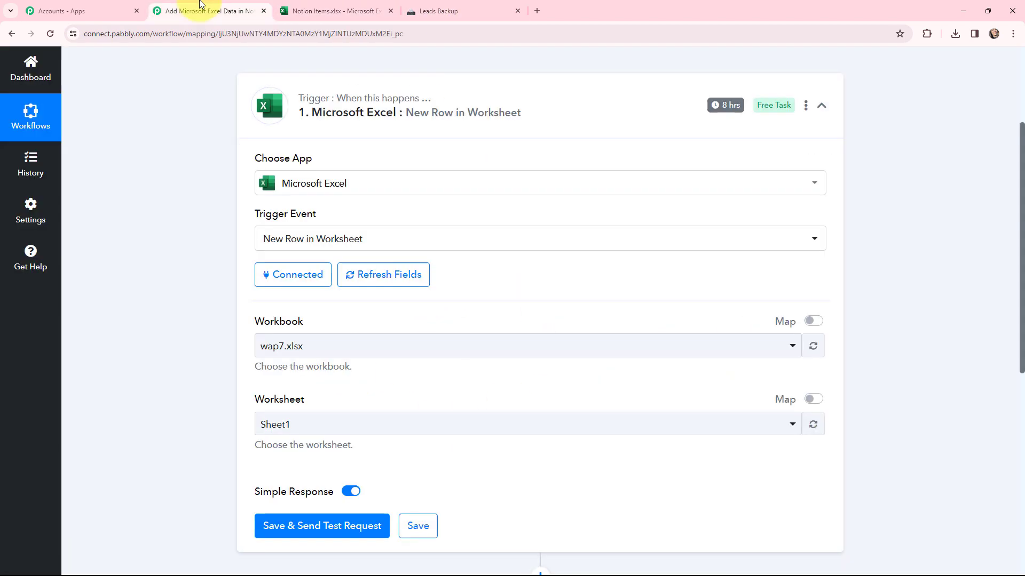
pyautogui.click(309, 348)
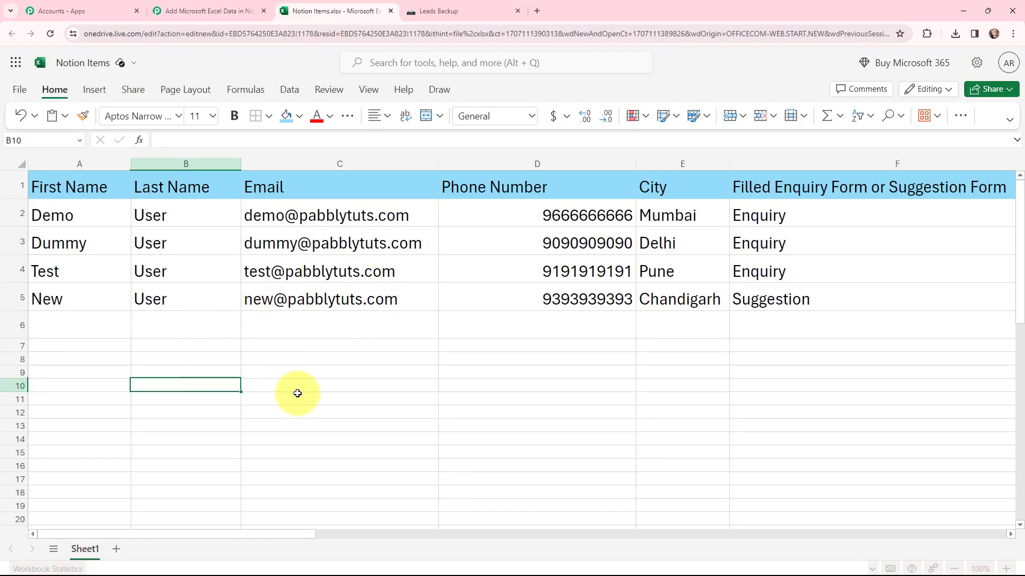
pyautogui.click(224, 10)
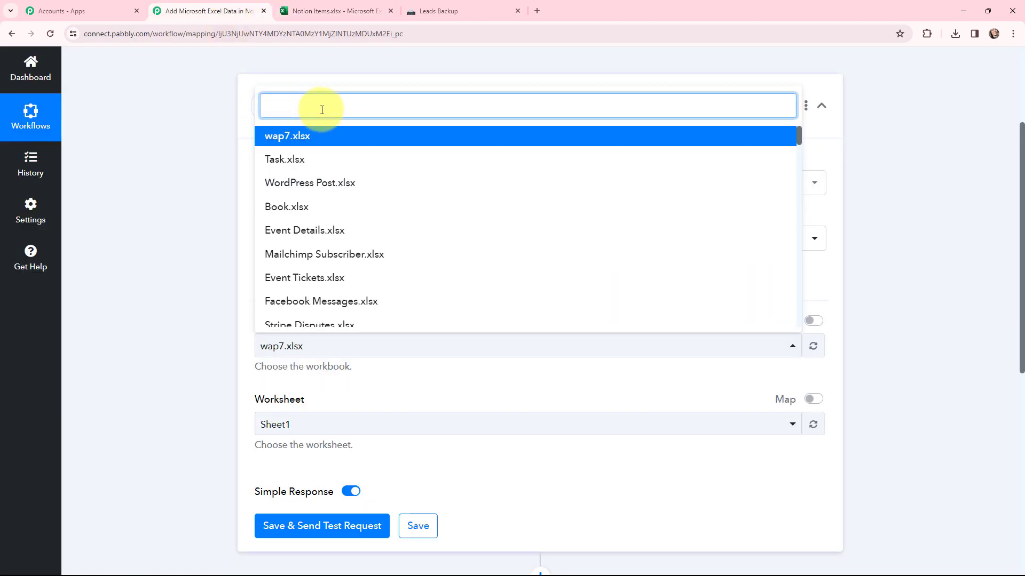
pyautogui.write('noti')
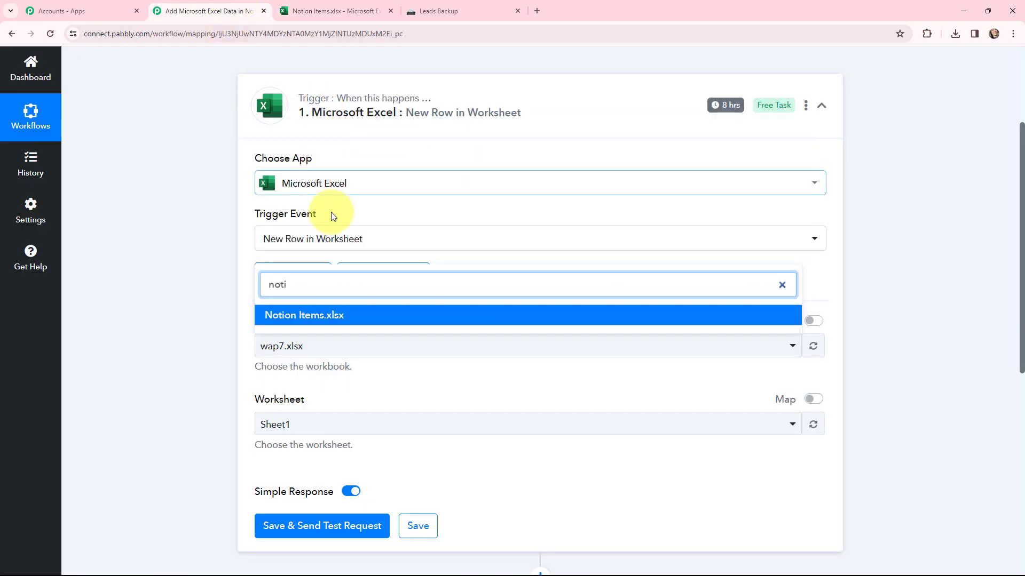
pyautogui.click(331, 315)
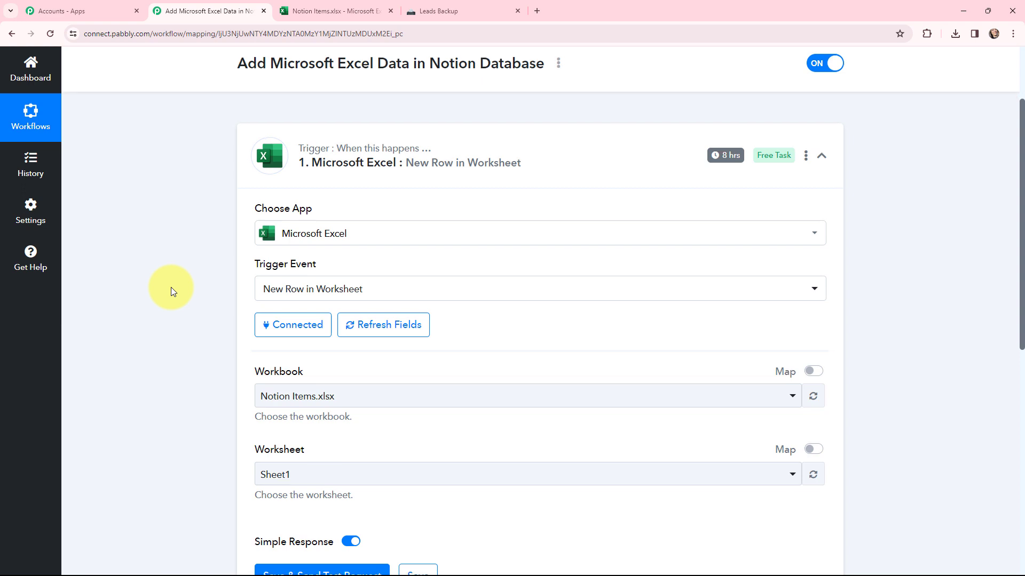
pyautogui.scroll(-1, 171, 287)
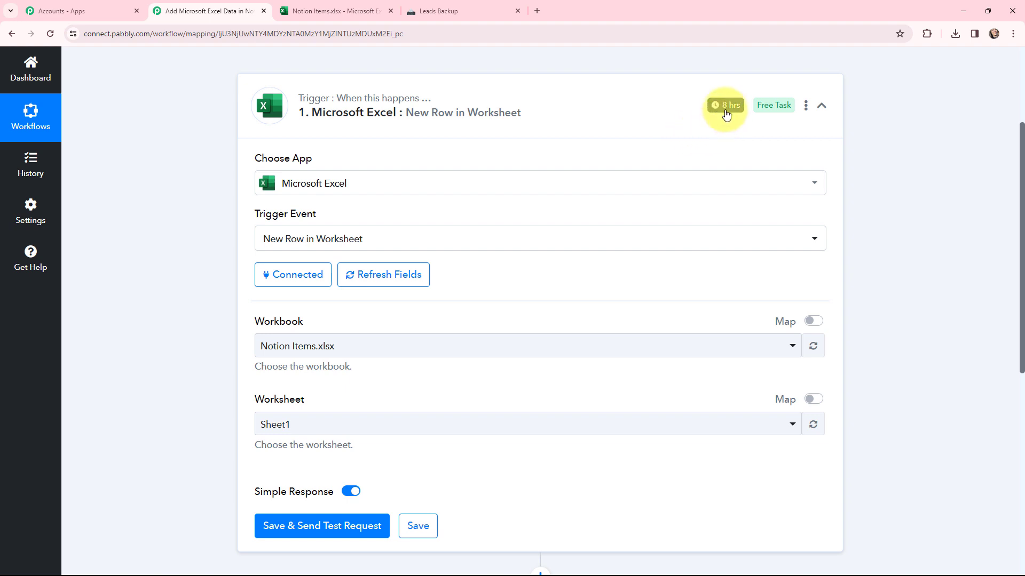
pyautogui.moveTo(726, 114)
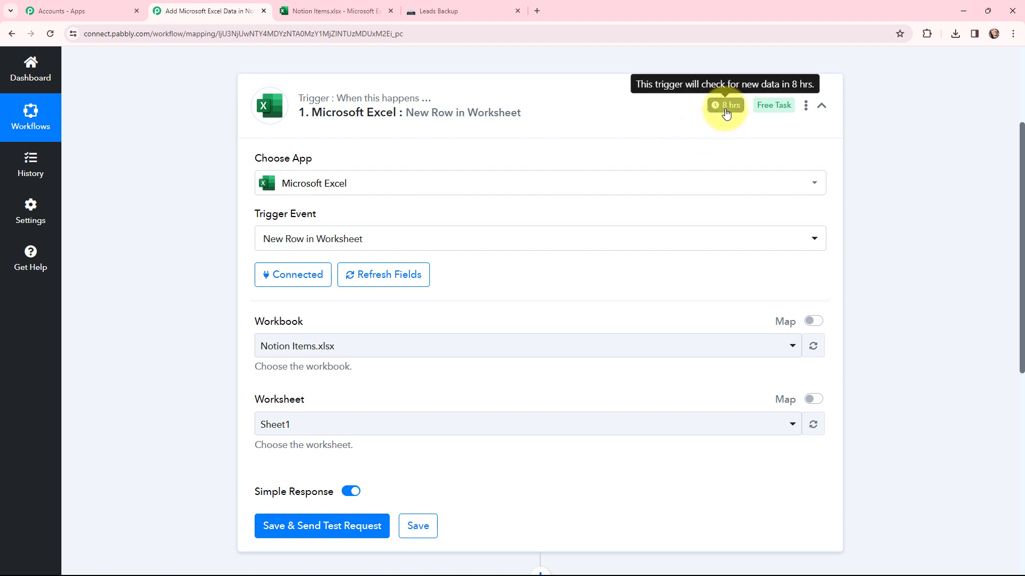
pyautogui.scroll(-2, 217, 354)
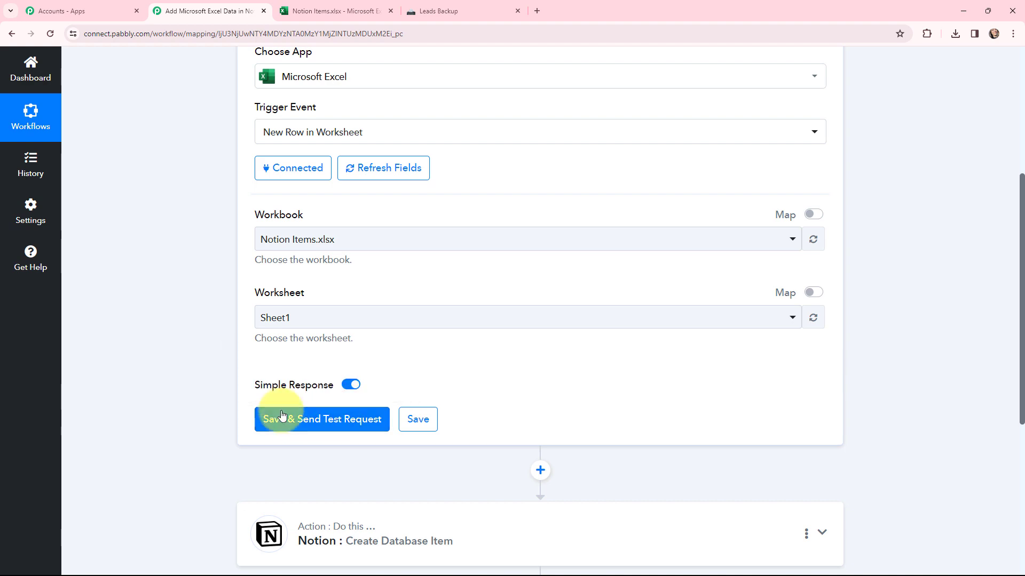
# Paste a new lead's details into row 5 of the Notion Items worksheet, with city Chandigarh and form type Suggestion
pyautogui.click(320, 10)
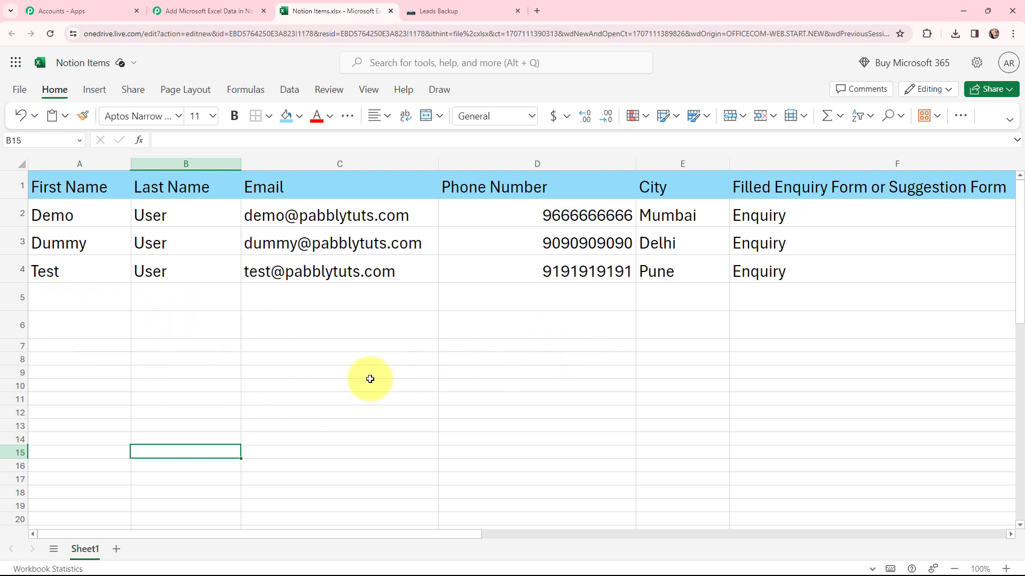
pyautogui.click(68, 299)
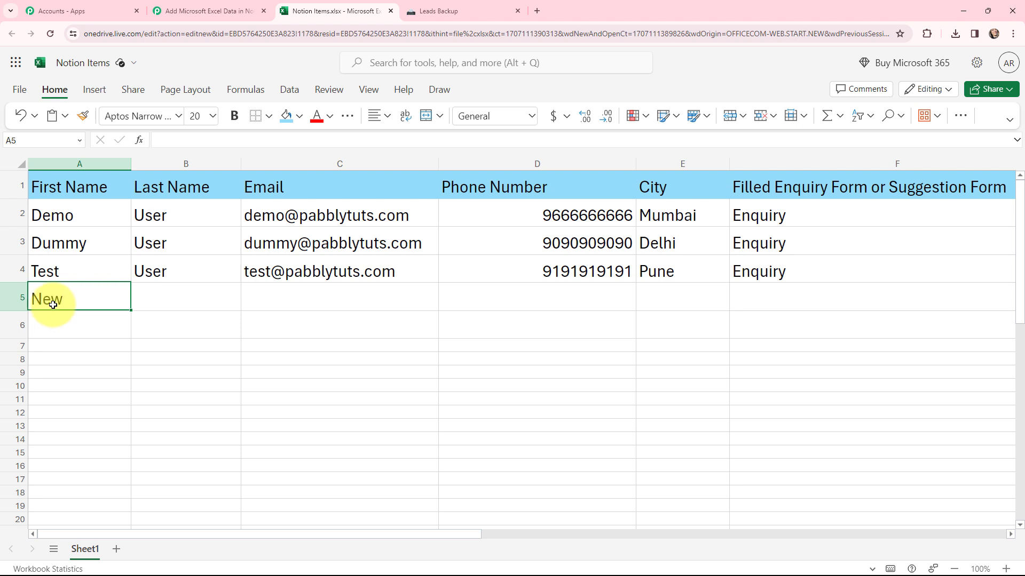
pyautogui.hotkey('ctrl', 'v')
pyautogui.click(137, 384)
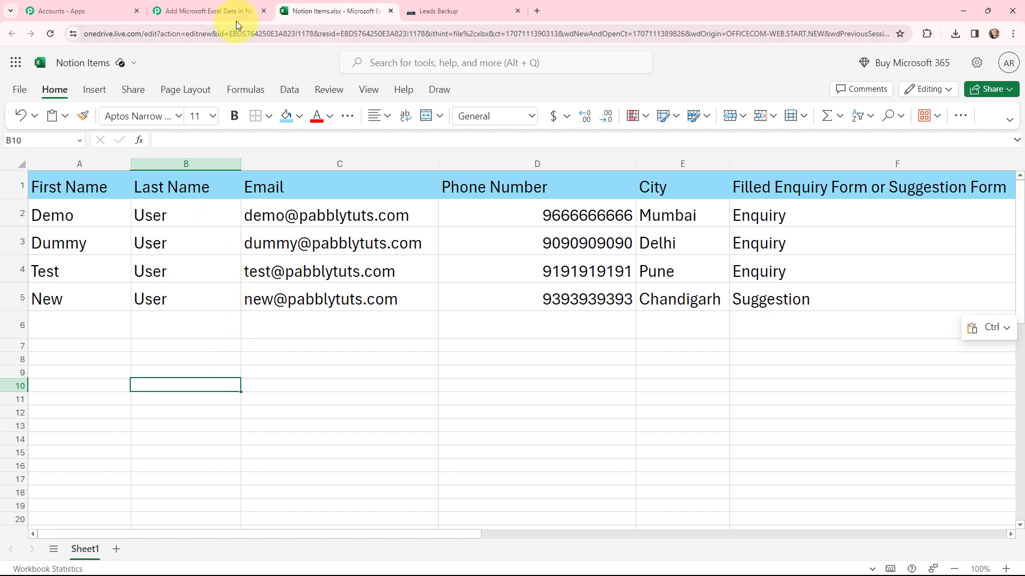
# Save the Excel trigger in the workflow with a test request and compare the received row data with the worksheet
pyautogui.click(219, 11)
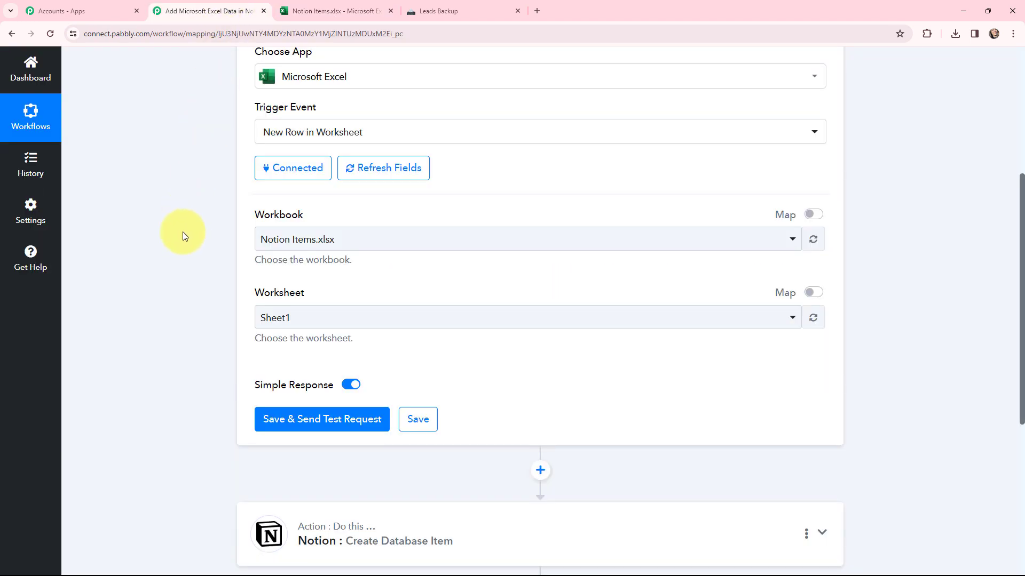
pyautogui.click(320, 421)
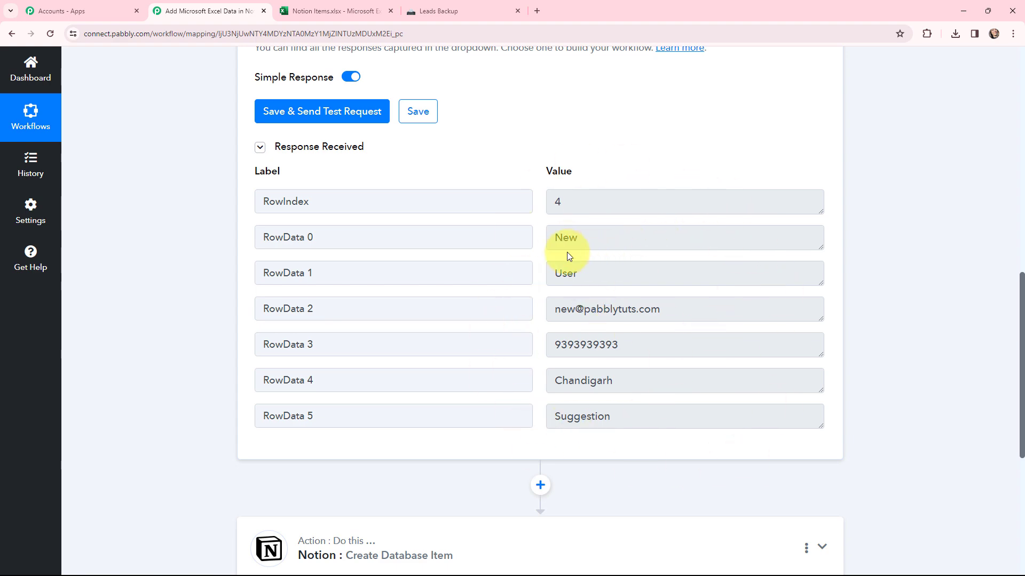
pyautogui.click(330, 11)
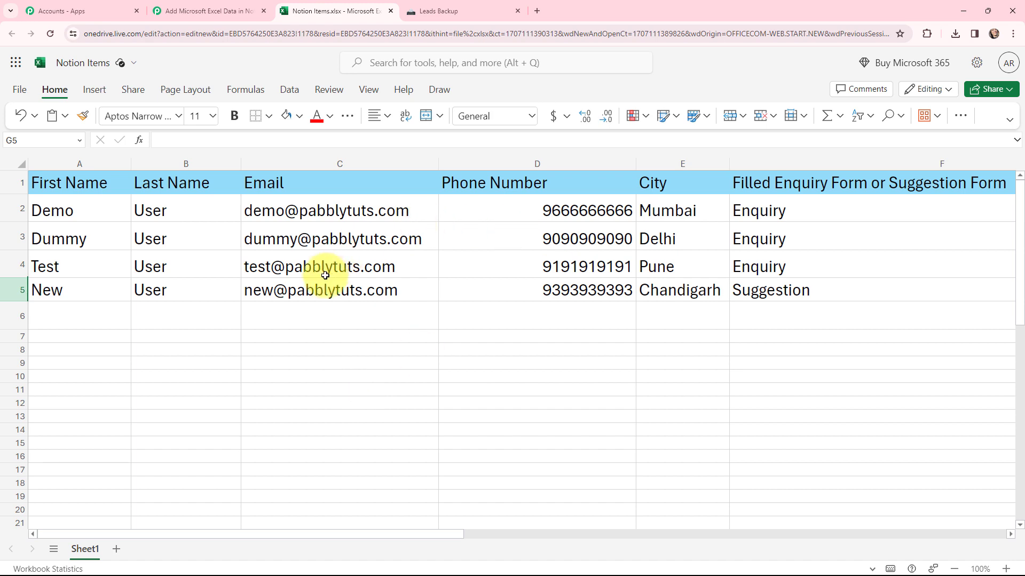
pyautogui.click(218, 4)
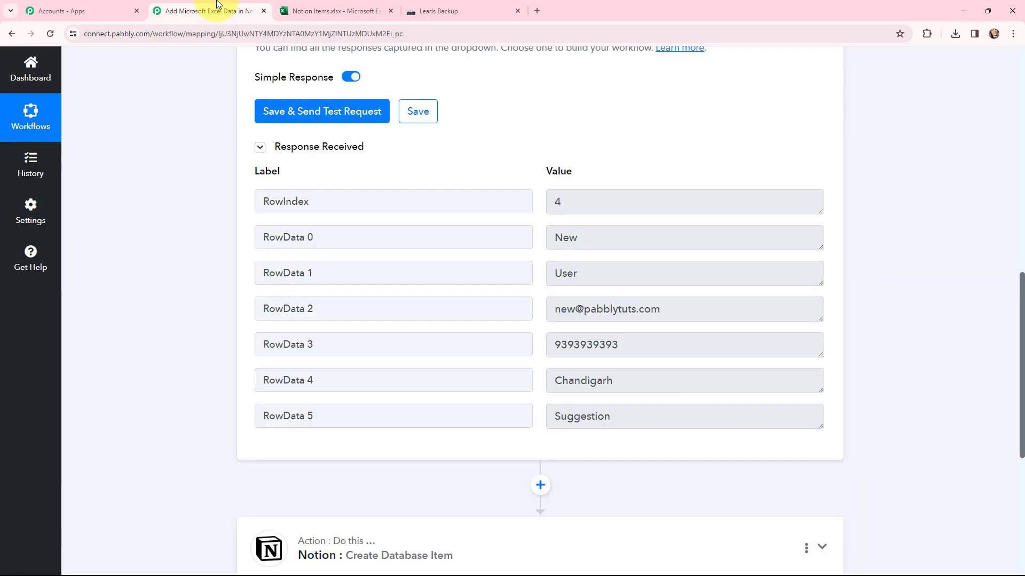
# Connect the Notion action to a Notion account through a new connection, allowing Pabbly Connect access to the selected pages
pyautogui.scroll(-5, 464, 374)
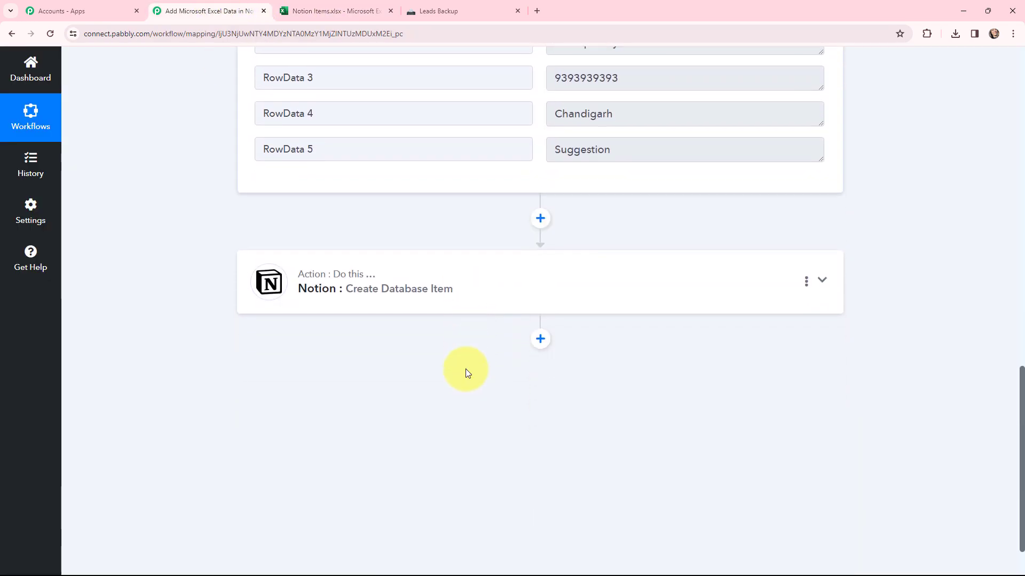
pyautogui.click(453, 283)
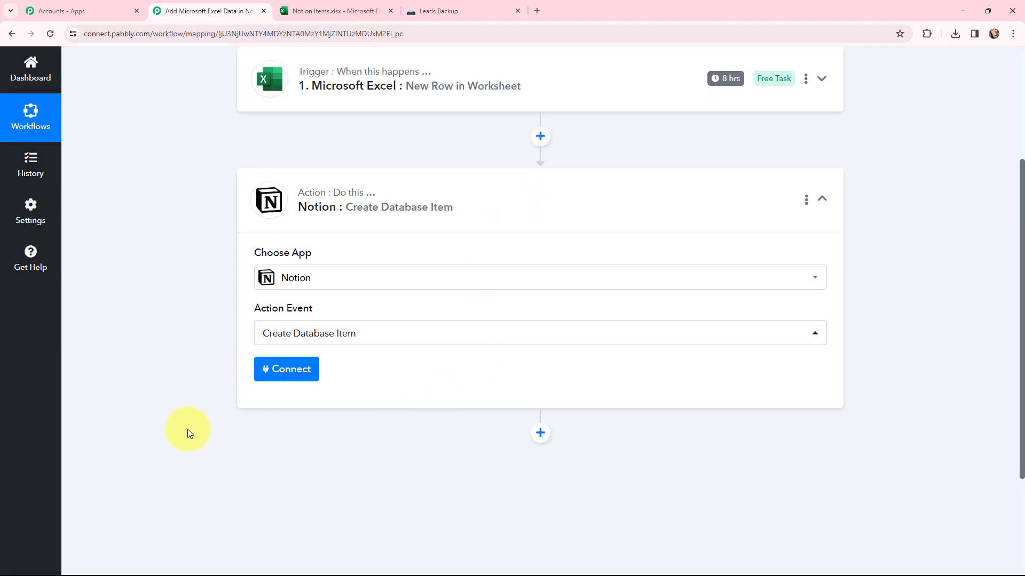
pyautogui.click(289, 374)
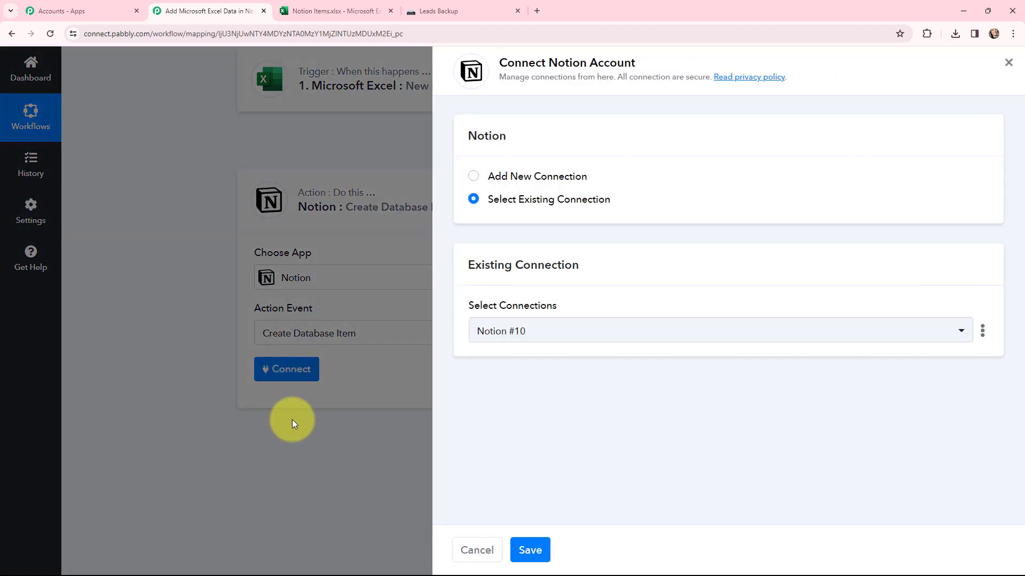
pyautogui.click(473, 177)
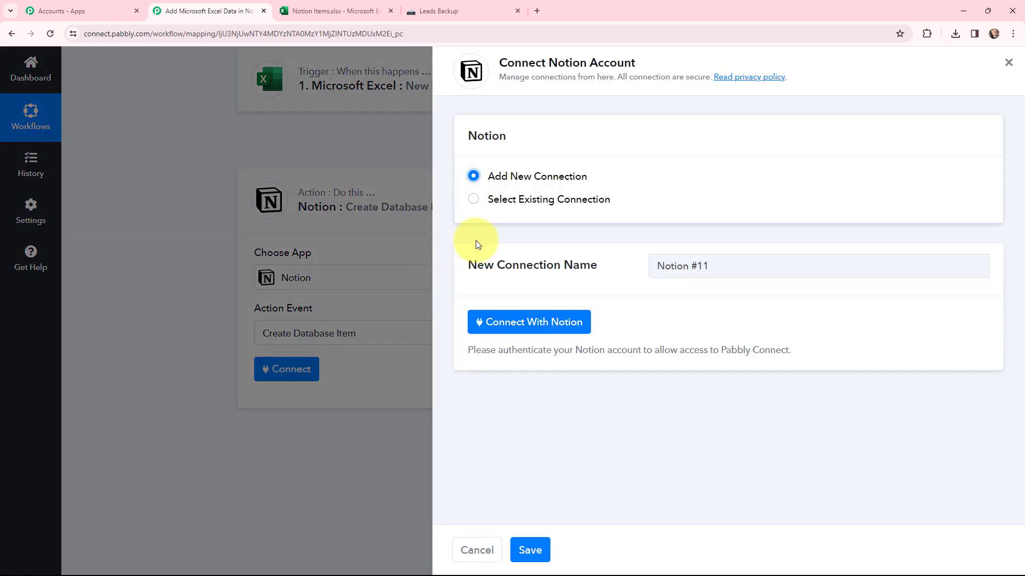
pyautogui.click(516, 323)
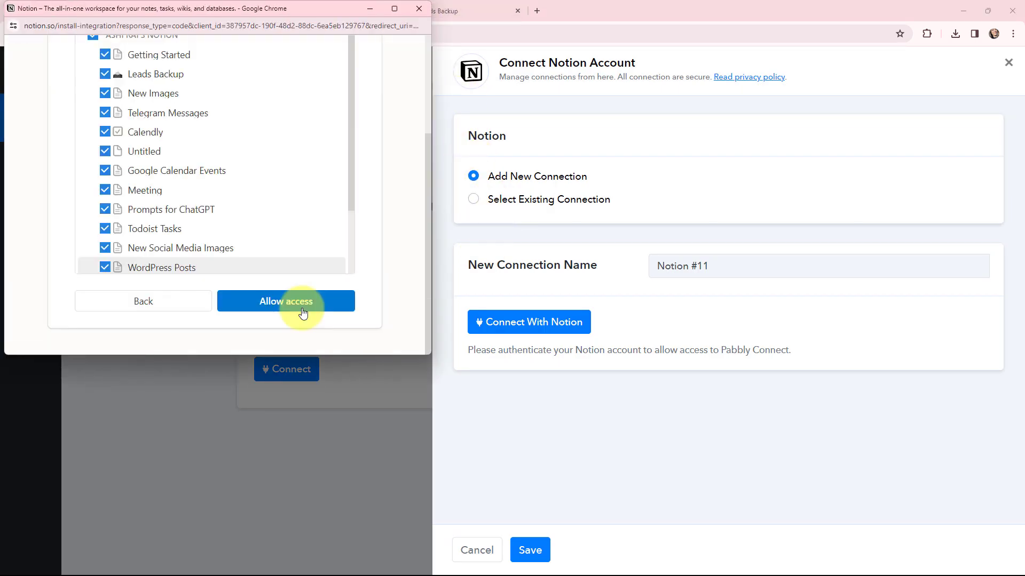
pyautogui.click(304, 315)
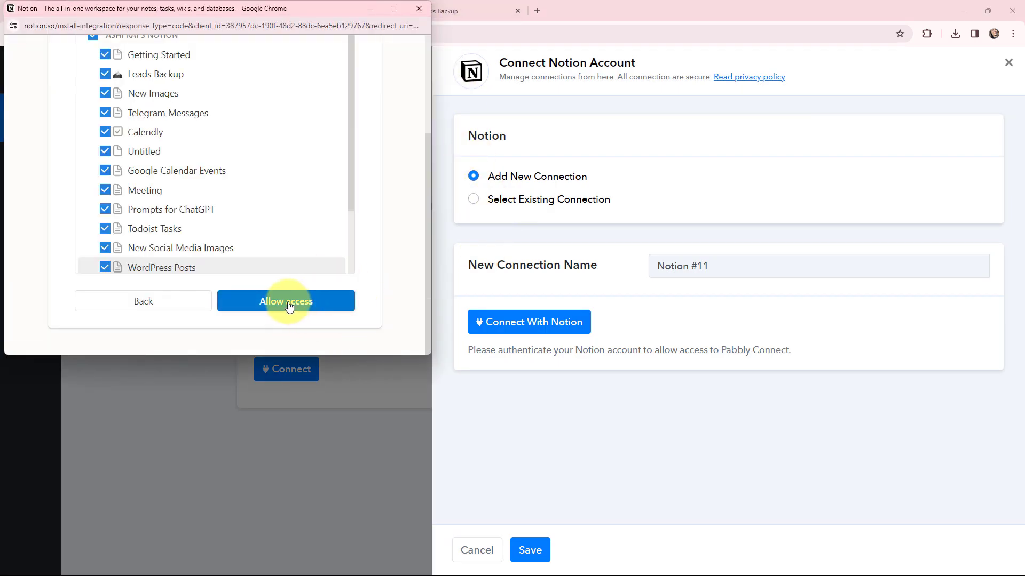
pyautogui.click(288, 302)
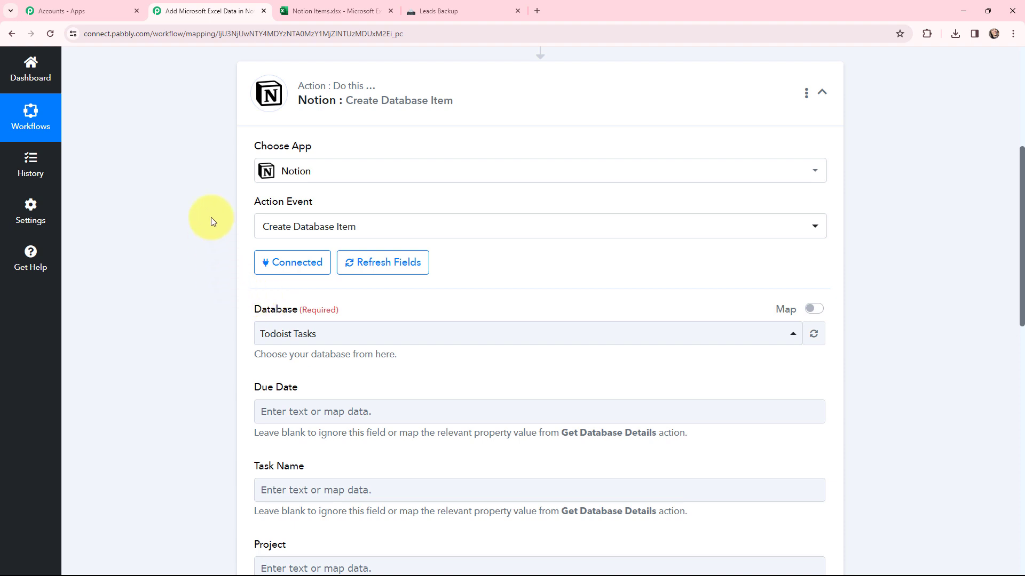
# Set the Notion action's database to Leads Backup
pyautogui.click(434, 11)
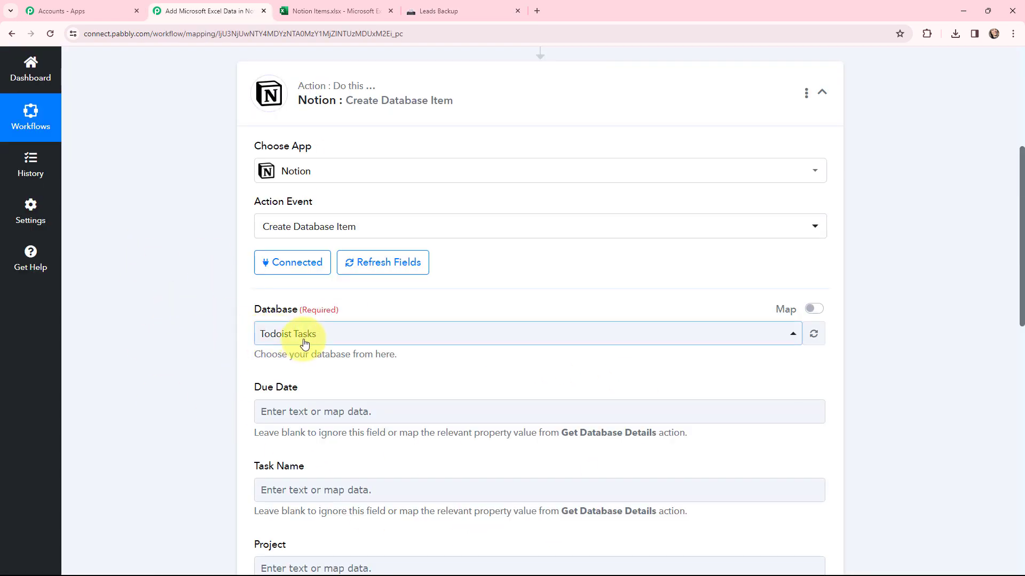
pyautogui.click(302, 334)
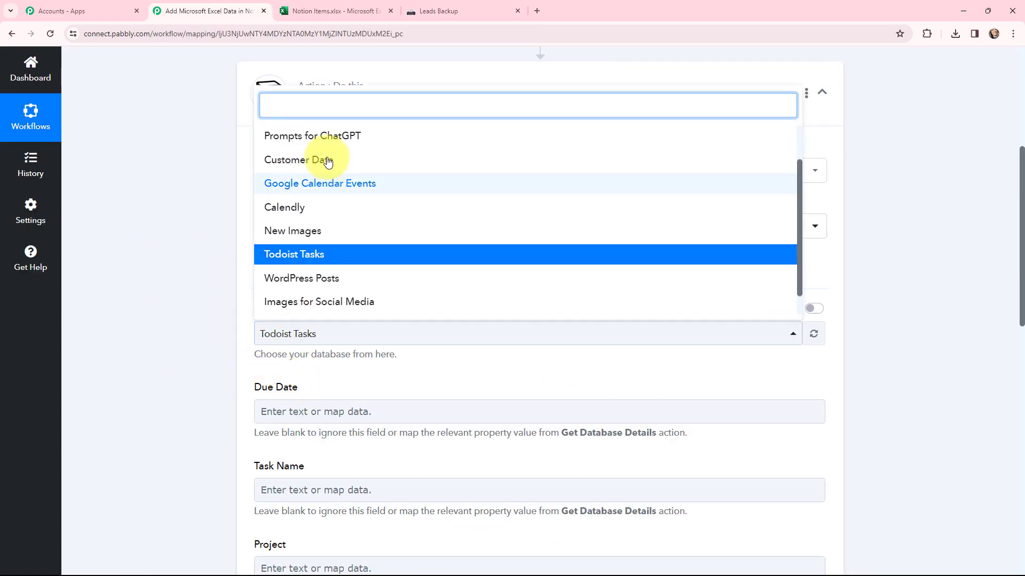
pyautogui.write('l')
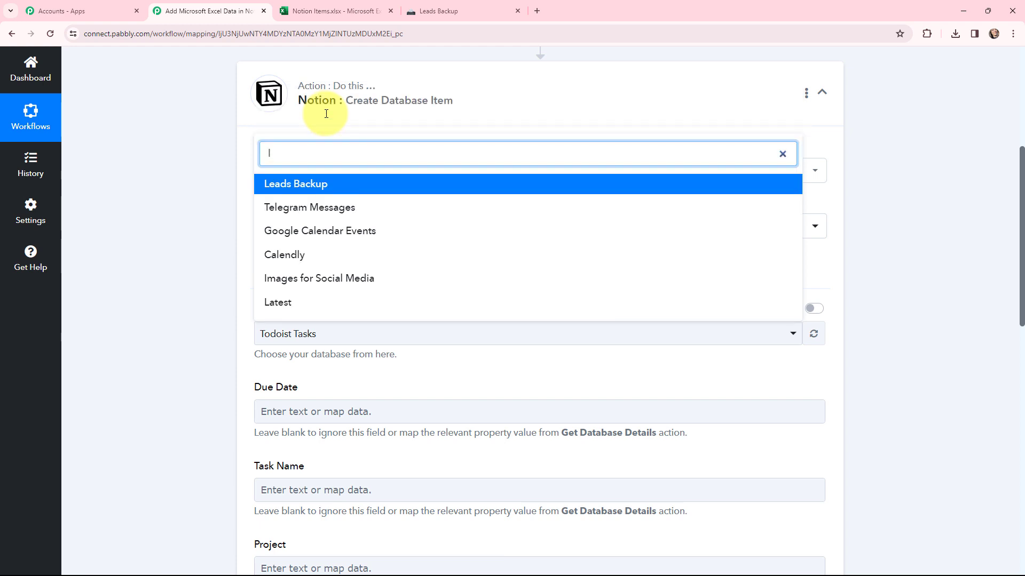
pyautogui.write('eads')
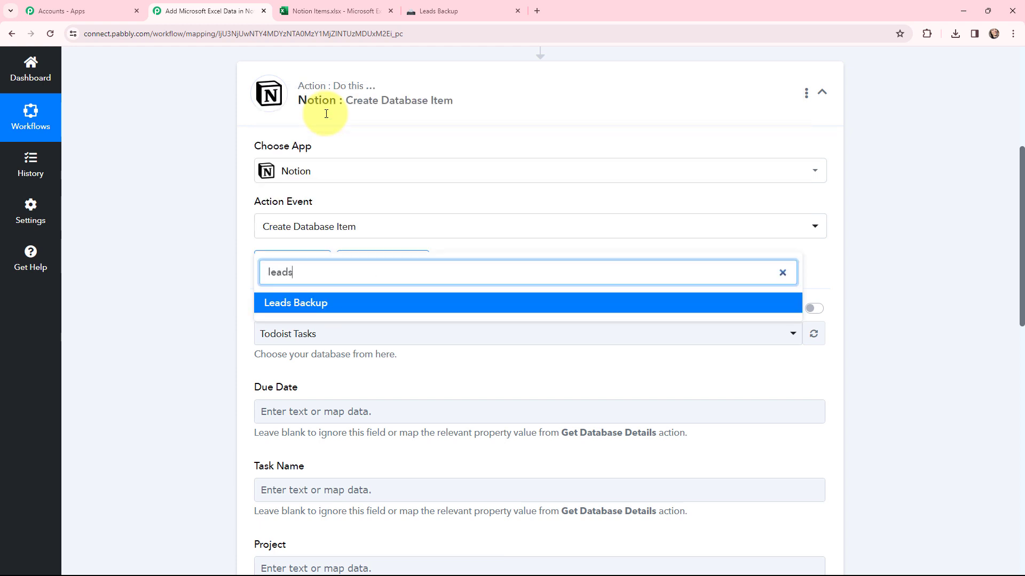
pyautogui.click(307, 302)
# Map the City field of the Notion action to RowData 4 from the Microsoft Excel trigger
pyautogui.scroll(-4, 307, 299)
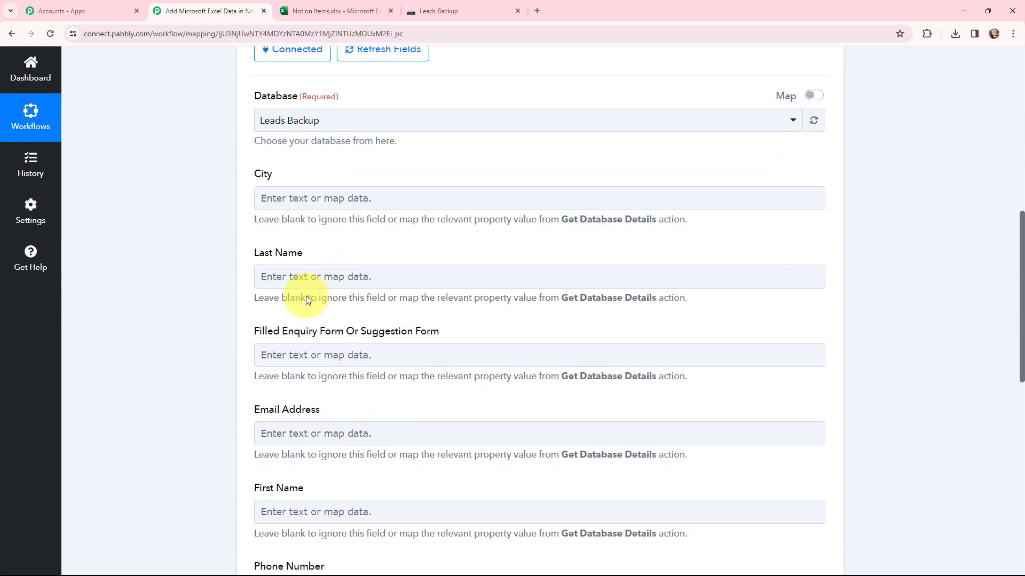
pyautogui.scroll(-2, 214, 283)
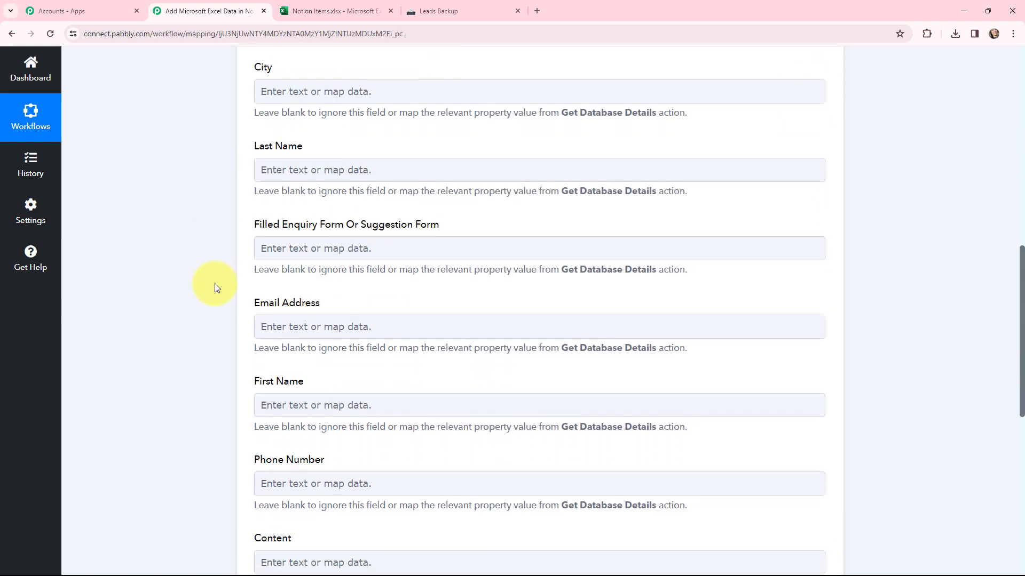
pyautogui.scroll(2, 215, 284)
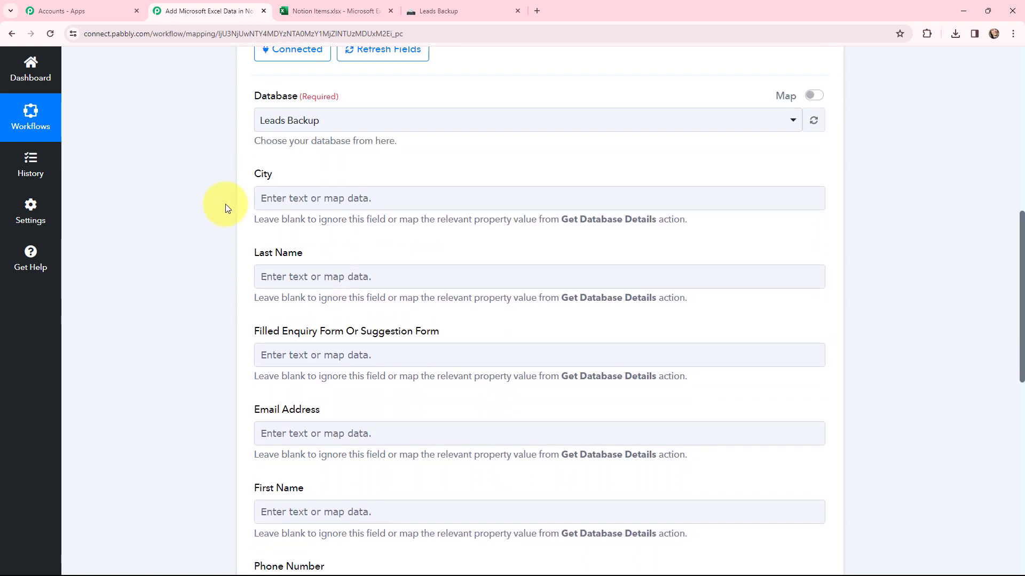
pyautogui.click(260, 198)
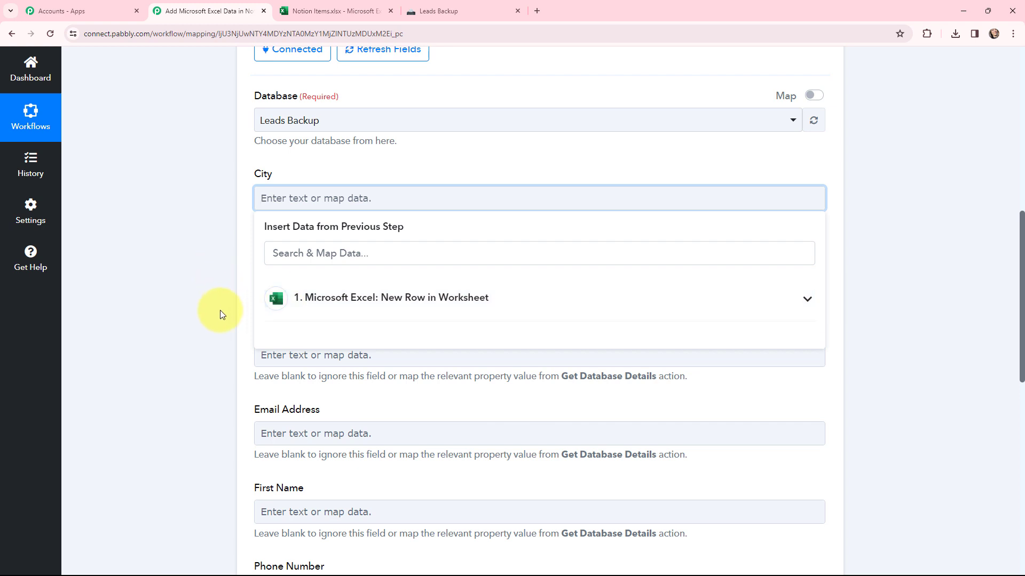
pyautogui.click(299, 304)
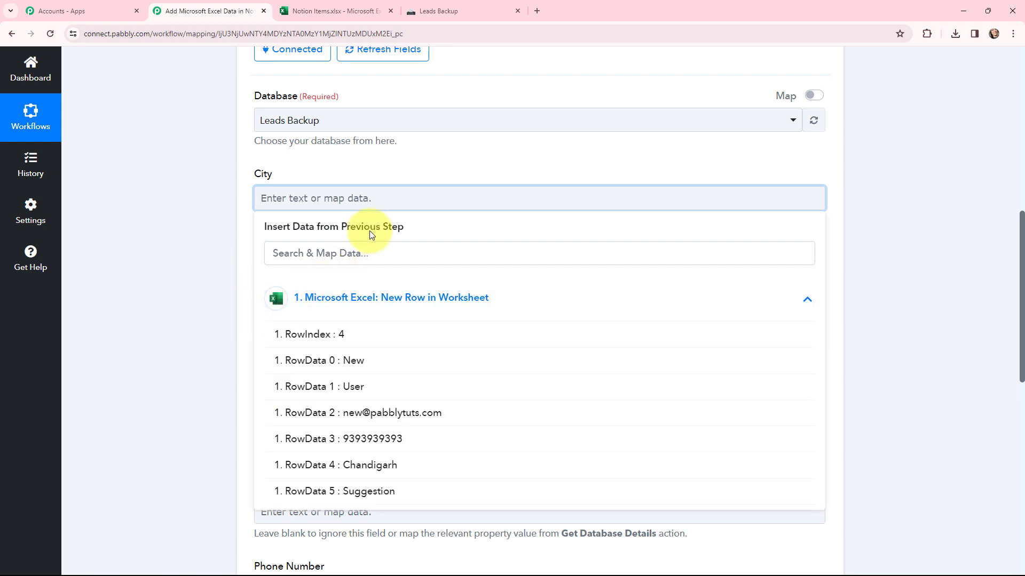
pyautogui.scroll(-2, 378, 304)
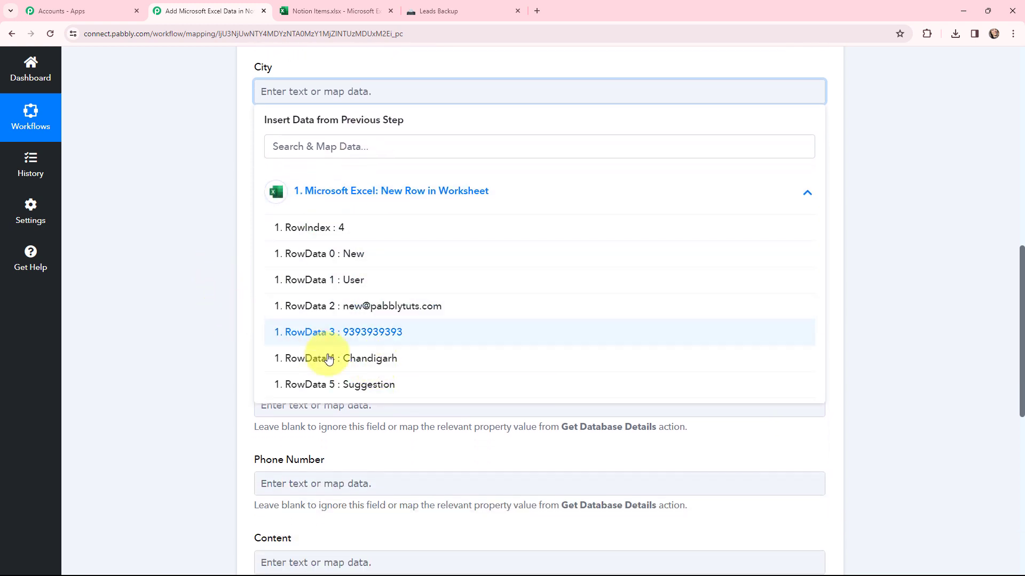
pyautogui.scroll(1, 454, 357)
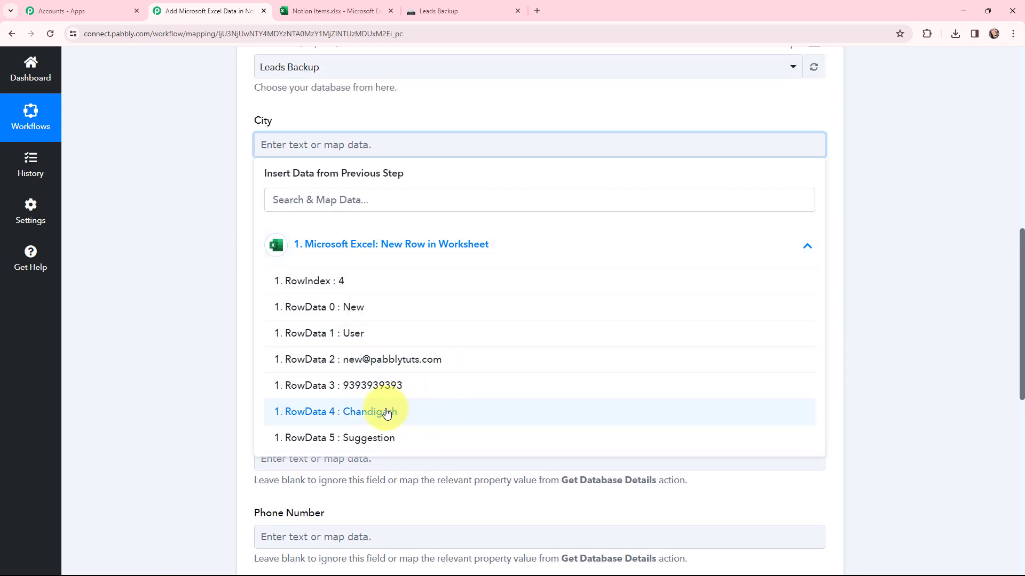
pyautogui.click(418, 408)
# Map Last Name to the Excel trigger's RowData 1 and Filled Enquiry Form Or Suggestion Form to RowData 5
pyautogui.click(264, 233)
pyautogui.click(299, 331)
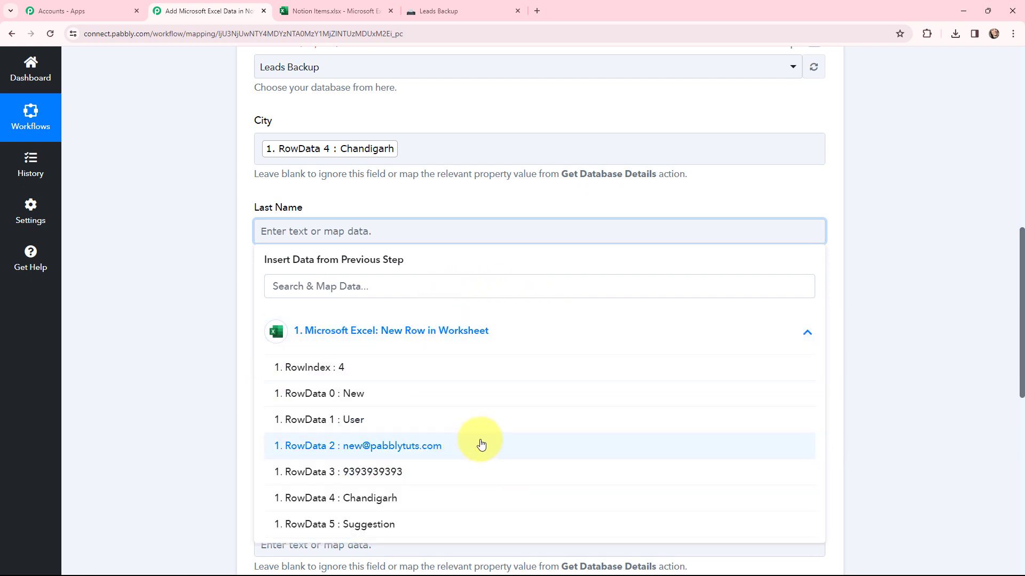
pyautogui.click(396, 420)
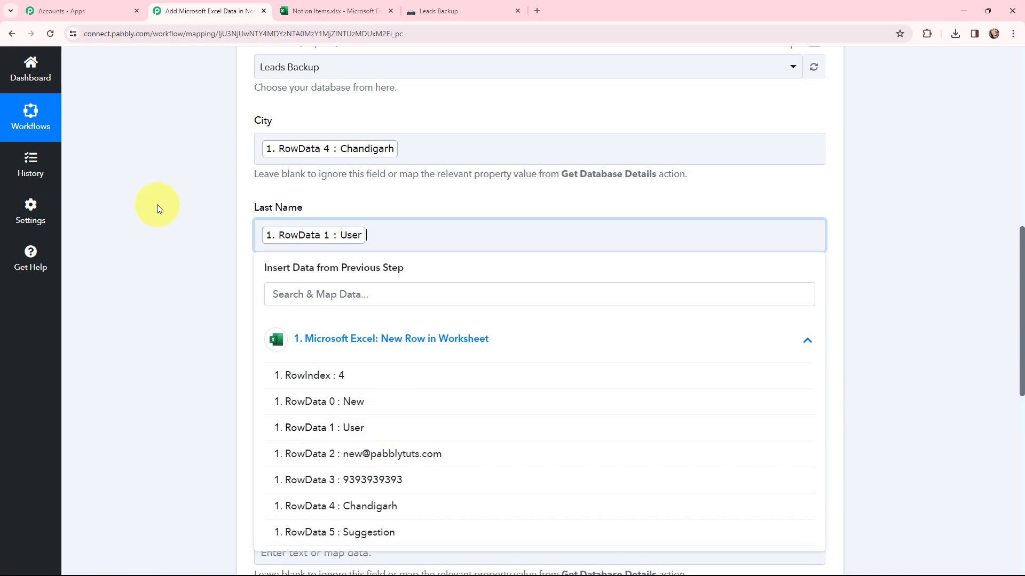
pyautogui.click(157, 204)
pyautogui.scroll(-2, 229, 251)
pyautogui.click(286, 211)
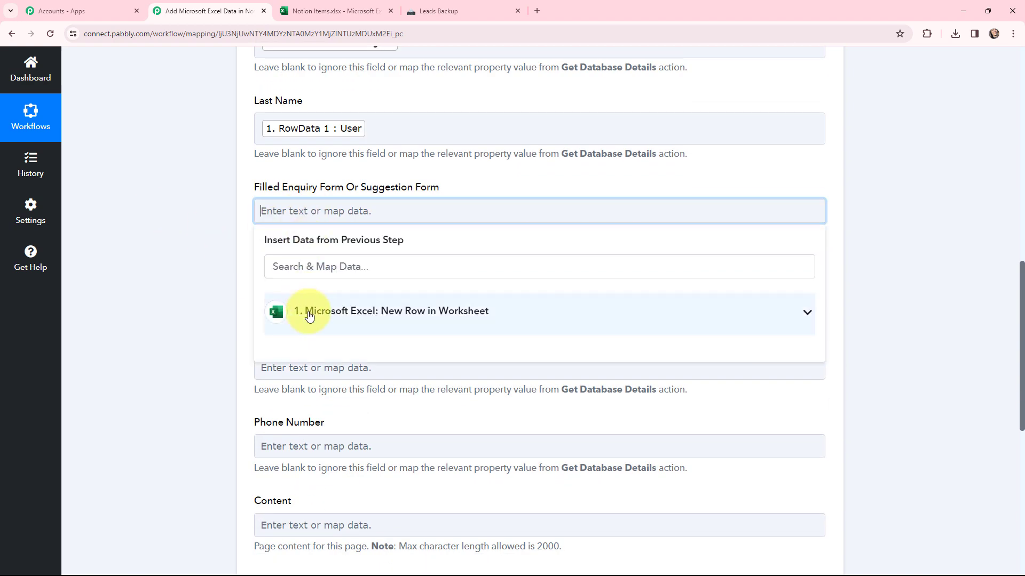
pyautogui.click(308, 315)
pyautogui.click(336, 504)
pyautogui.click(216, 277)
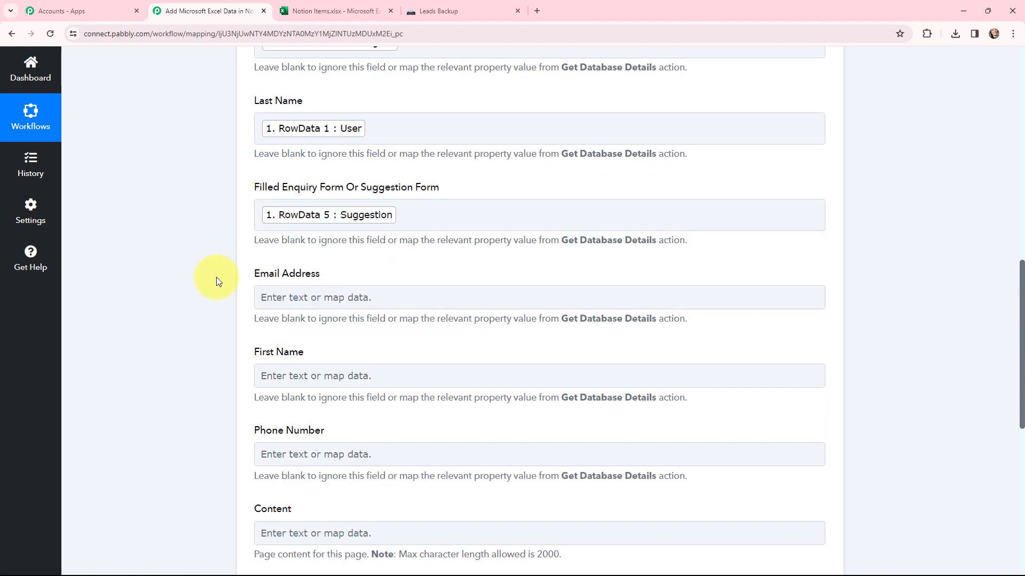
# Map Email Address to the Excel trigger's RowData 2 and First Name to RowData 0
pyautogui.click(296, 296)
pyautogui.click(310, 398)
pyautogui.scroll(-2, 400, 401)
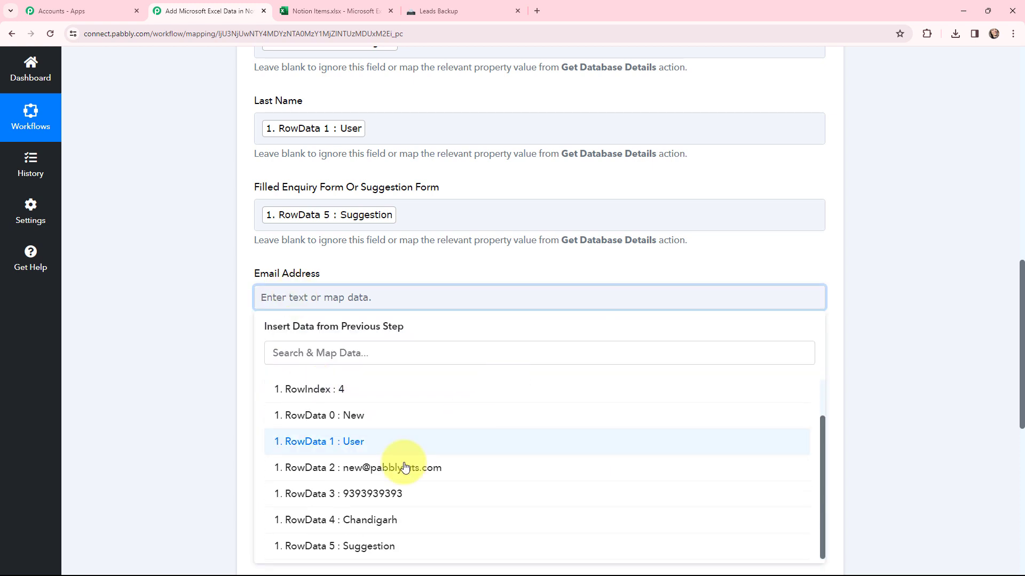
pyautogui.click(374, 469)
pyautogui.click(193, 282)
pyautogui.scroll(-2, 347, 251)
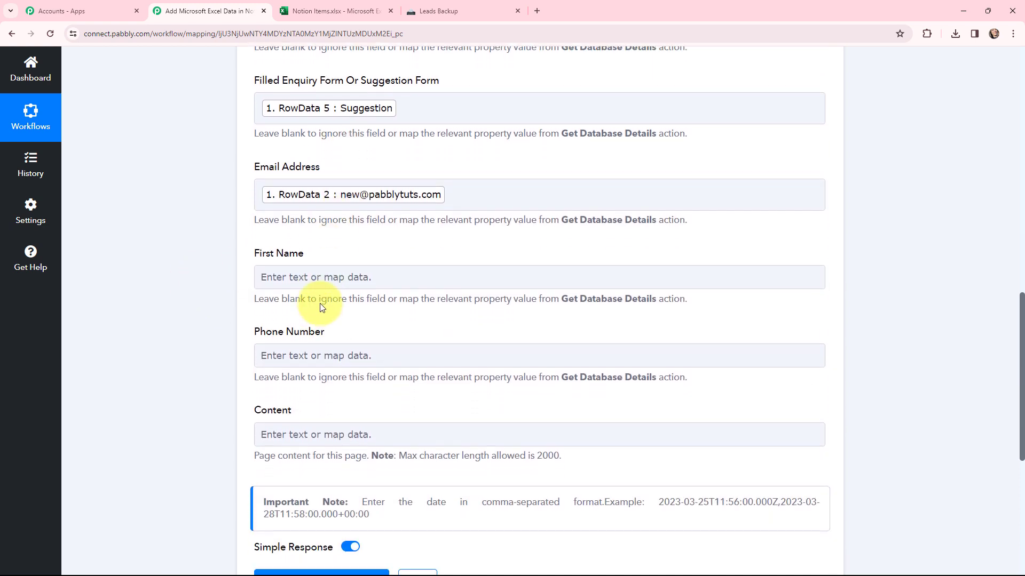
pyautogui.click(325, 275)
pyautogui.click(336, 376)
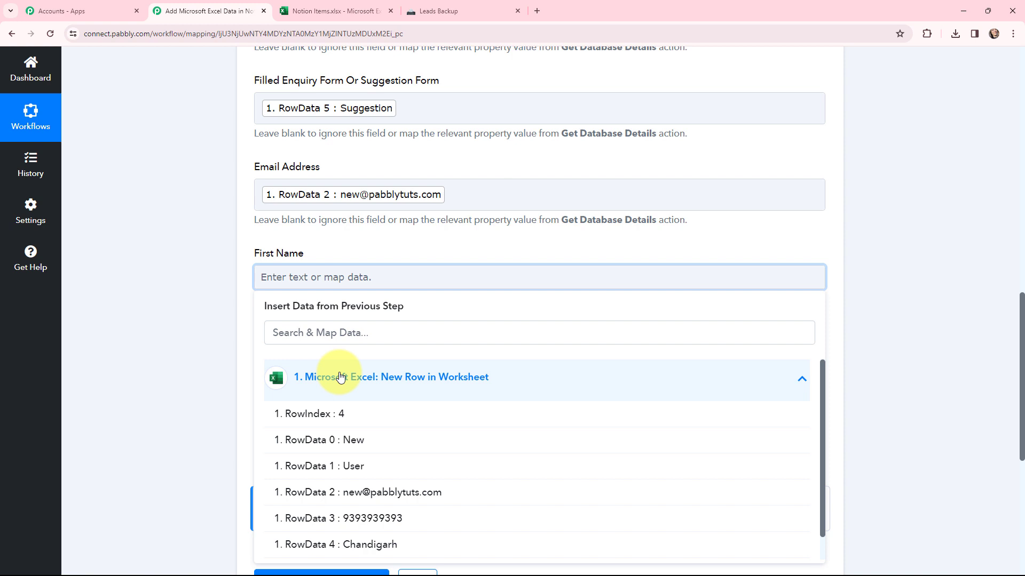
pyautogui.click(336, 436)
pyautogui.click(212, 335)
# Map the Phone Number field of the Notion action to RowData 3 from the Excel trigger
pyautogui.scroll(-1, 363, 272)
pyautogui.click(312, 314)
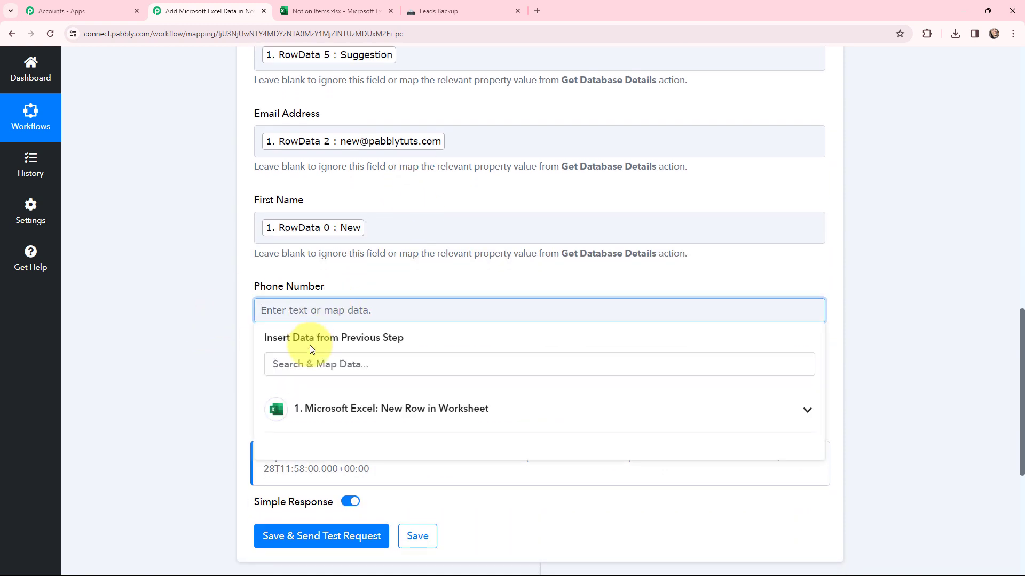
pyautogui.click(315, 409)
pyautogui.click(293, 550)
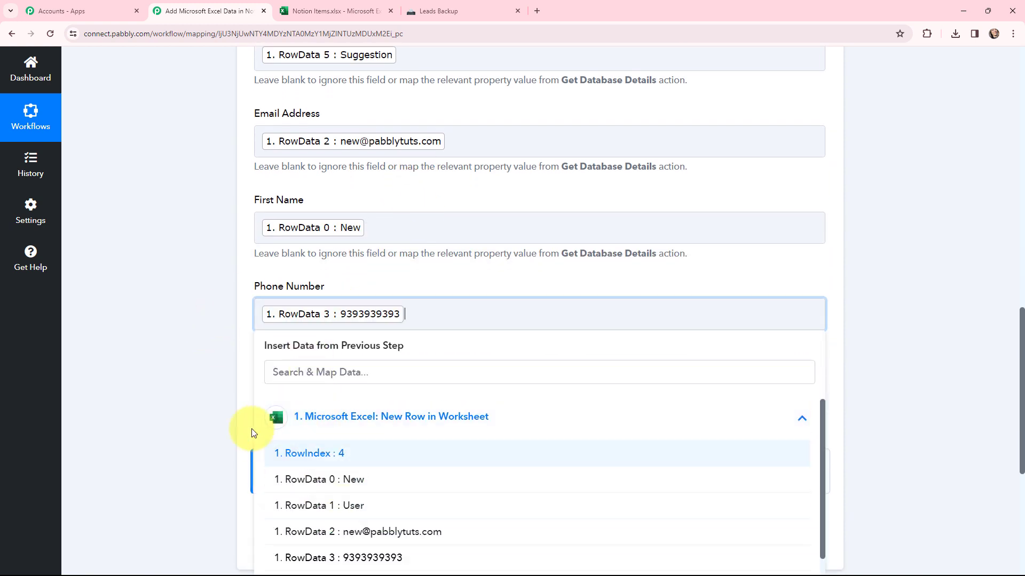
pyautogui.click(210, 344)
# Review the mapped fields, leave Content blank, and save the Notion action with a test request
pyautogui.scroll(4, 203, 328)
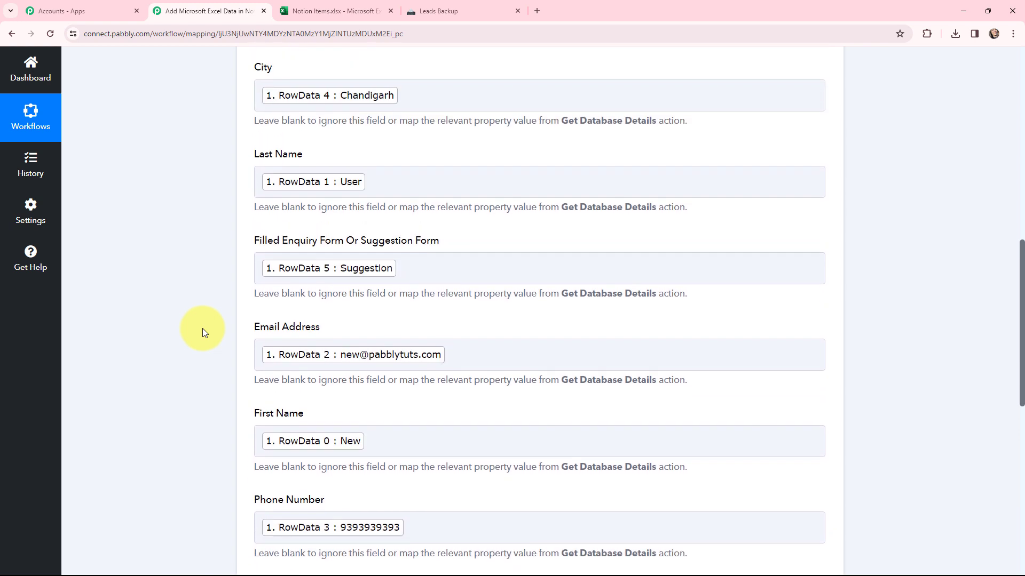
pyautogui.scroll(1, 203, 328)
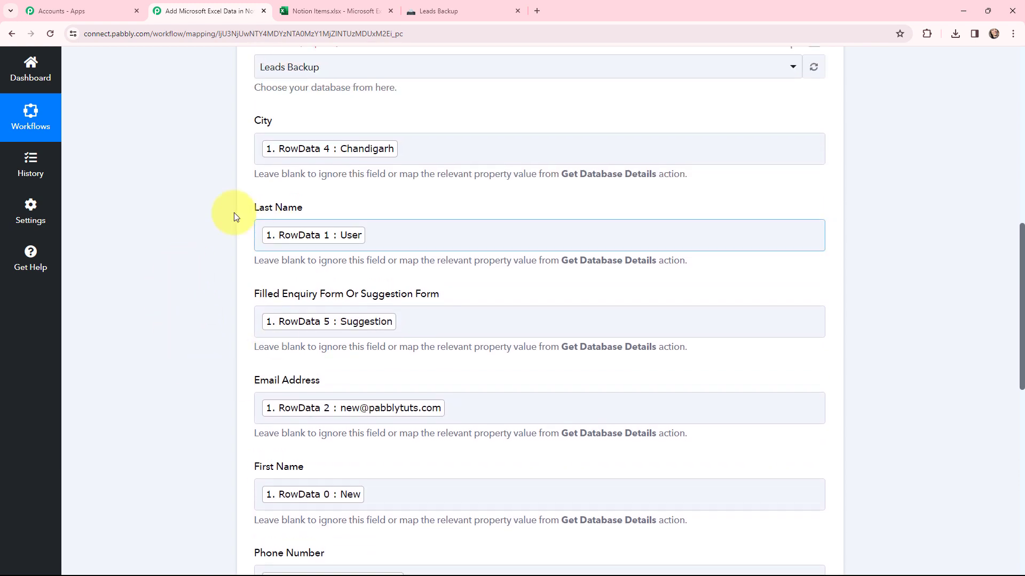
pyautogui.scroll(-7, 203, 206)
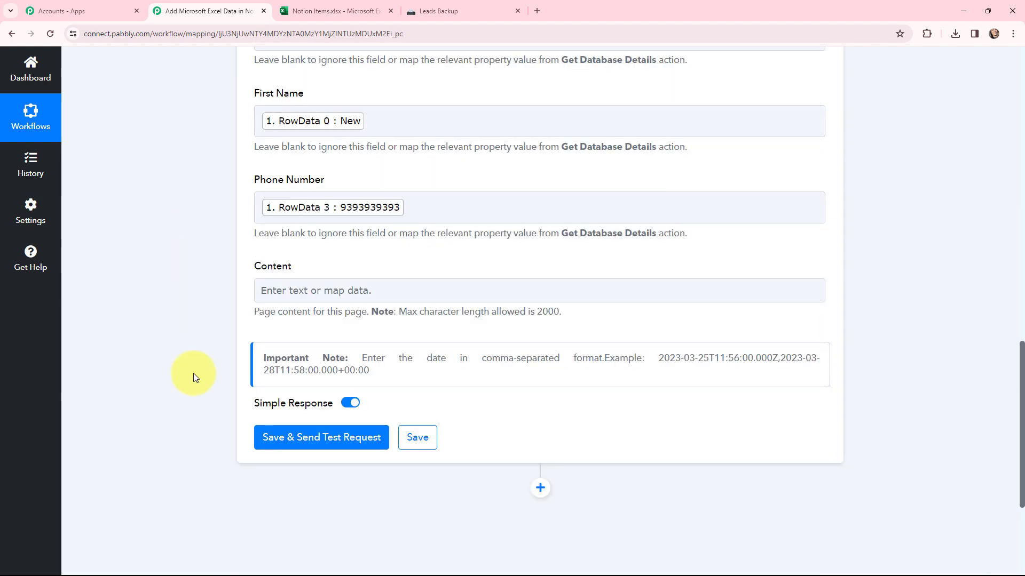
pyautogui.click(313, 439)
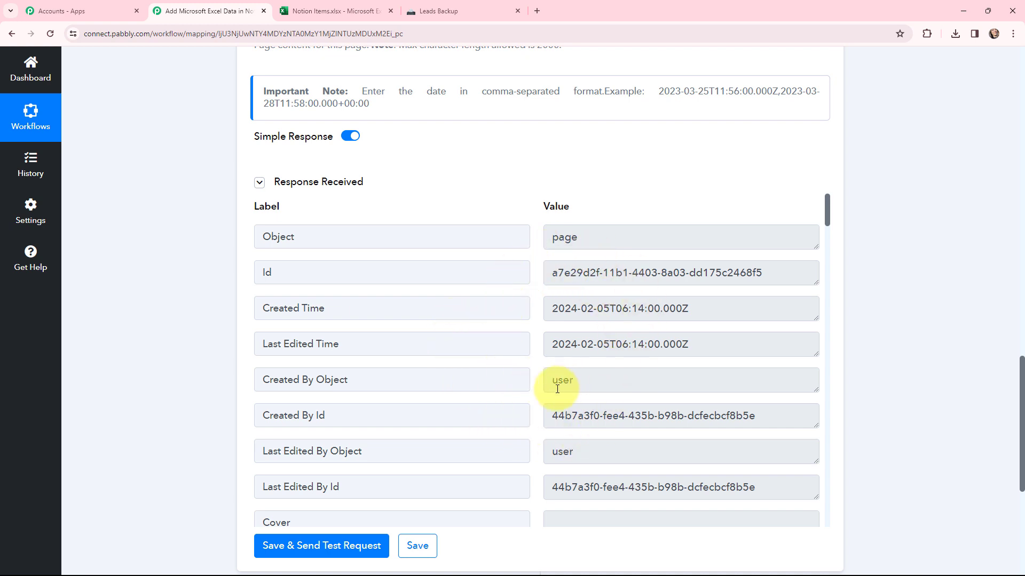
# Compare the newest row of Notion's Leads Backup table with row 5 of the Notion Items worksheet and return to the Pabbly Connect workflow
pyautogui.click(455, 9)
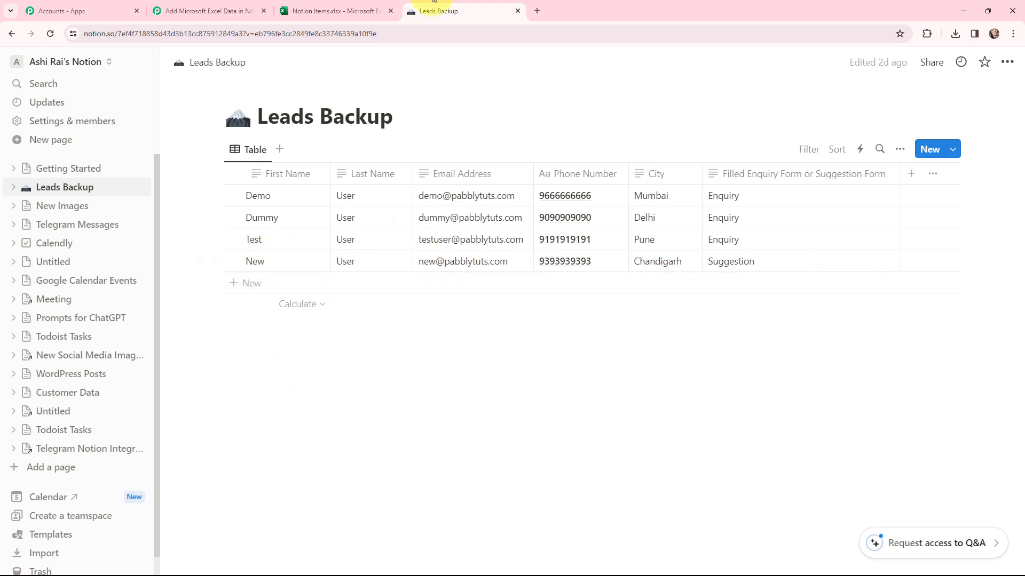
pyautogui.click(331, 11)
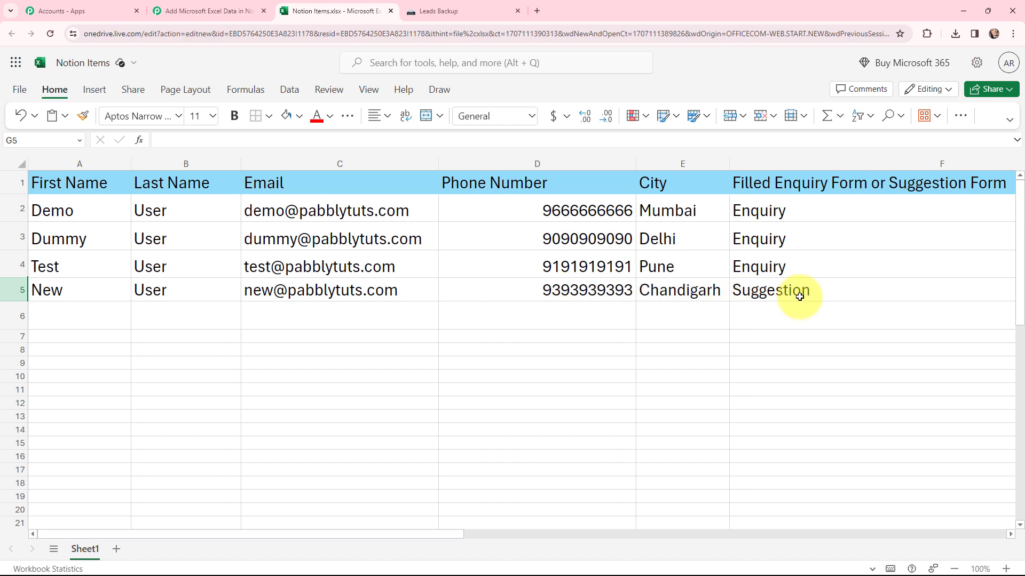
pyautogui.click(450, 11)
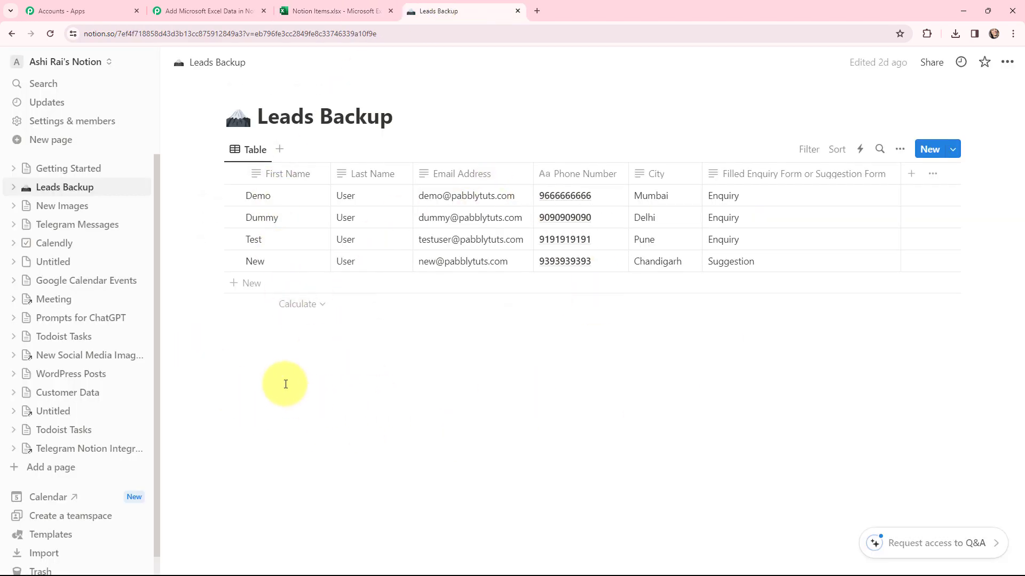
pyautogui.hotkey('ctrl', '2')
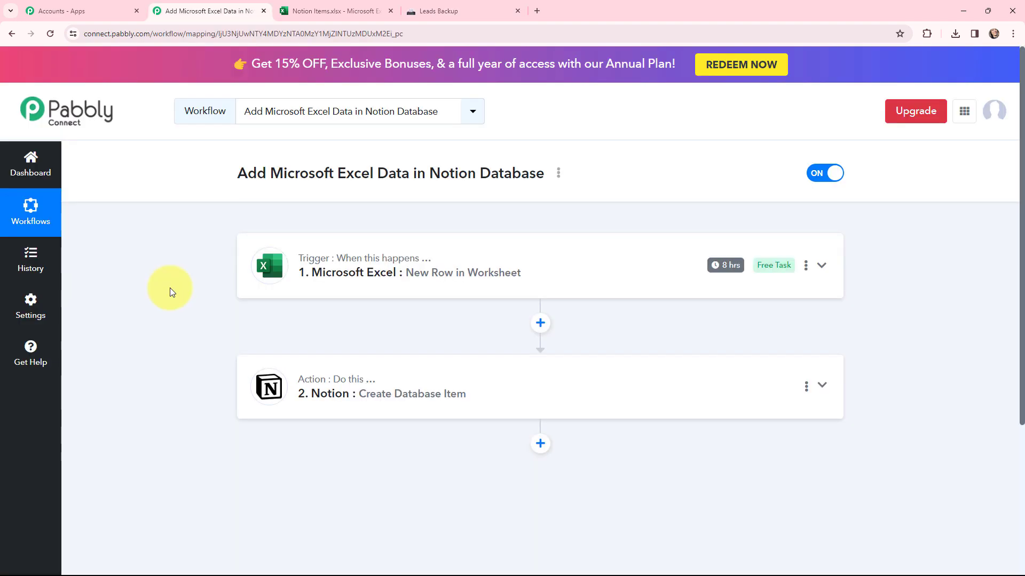